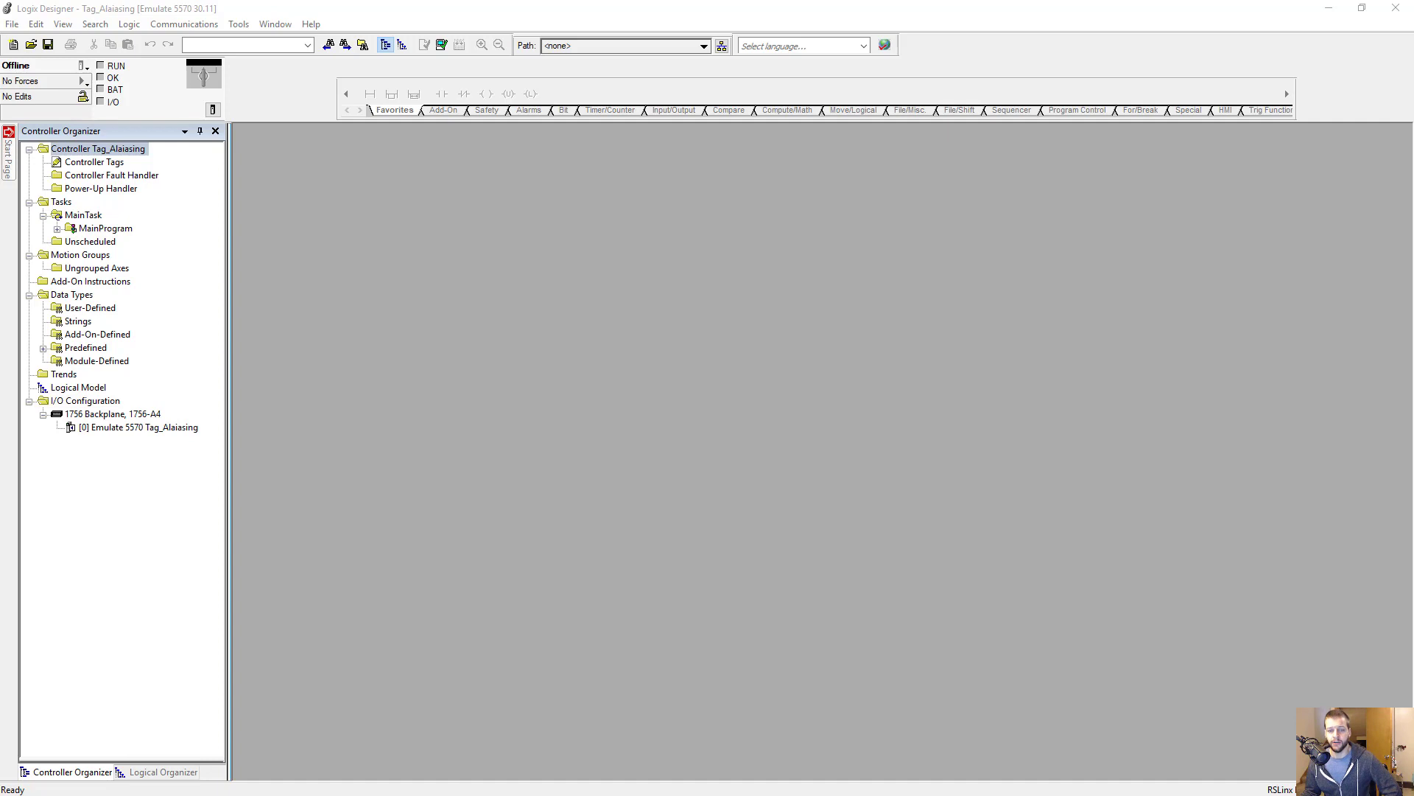
- Select MainProgram in the Tag_Alaiasing project's Controller Organizer
{"action": "left_click", "coordinate": [99, 230]}
- Open the MainRoutine ladder and rename the controller from Tag_Alaiasing to Tag_Aliasing
{"action": "left_click", "coordinate": [57, 229]}
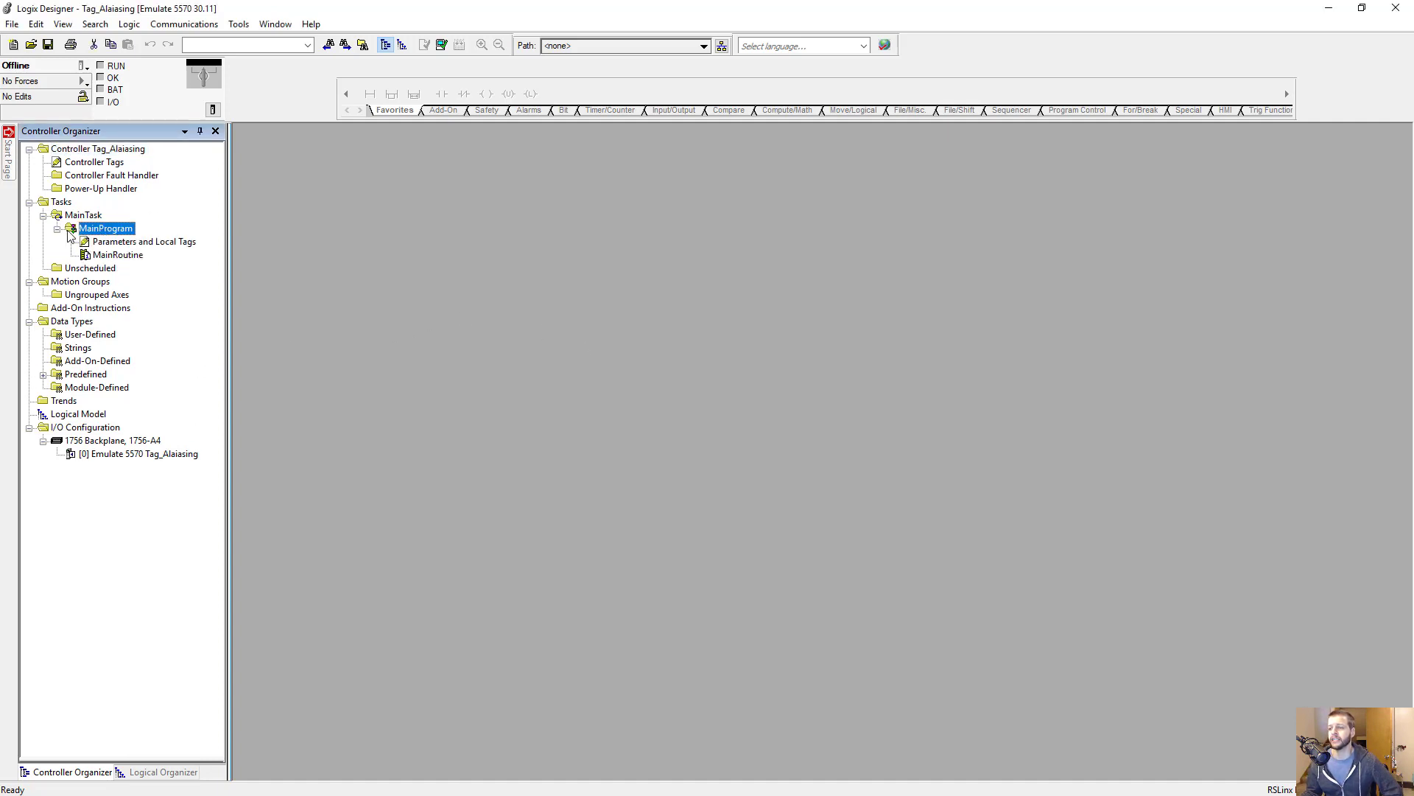
{"action": "double_click", "coordinate": [104, 255]}
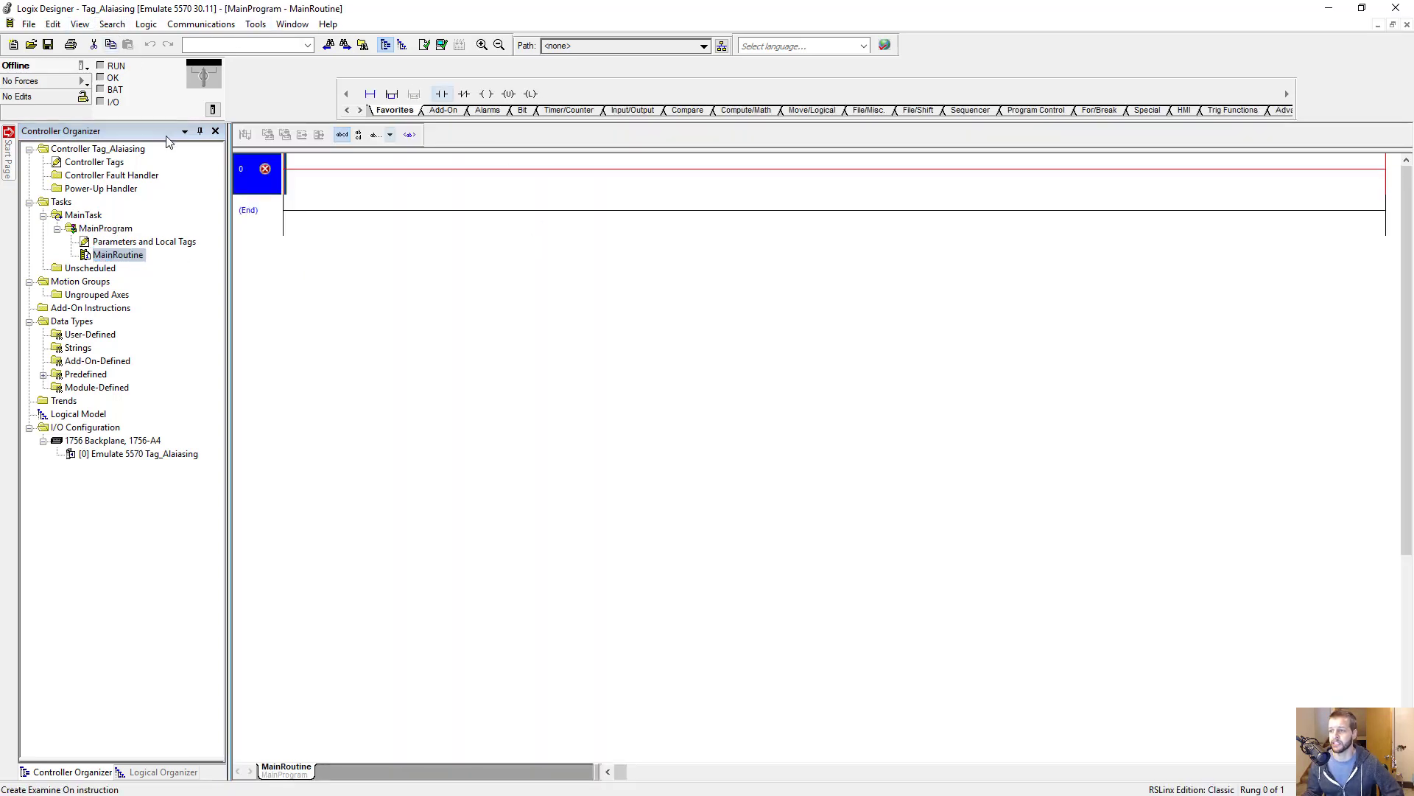
{"action": "double_click", "coordinate": [146, 152]}
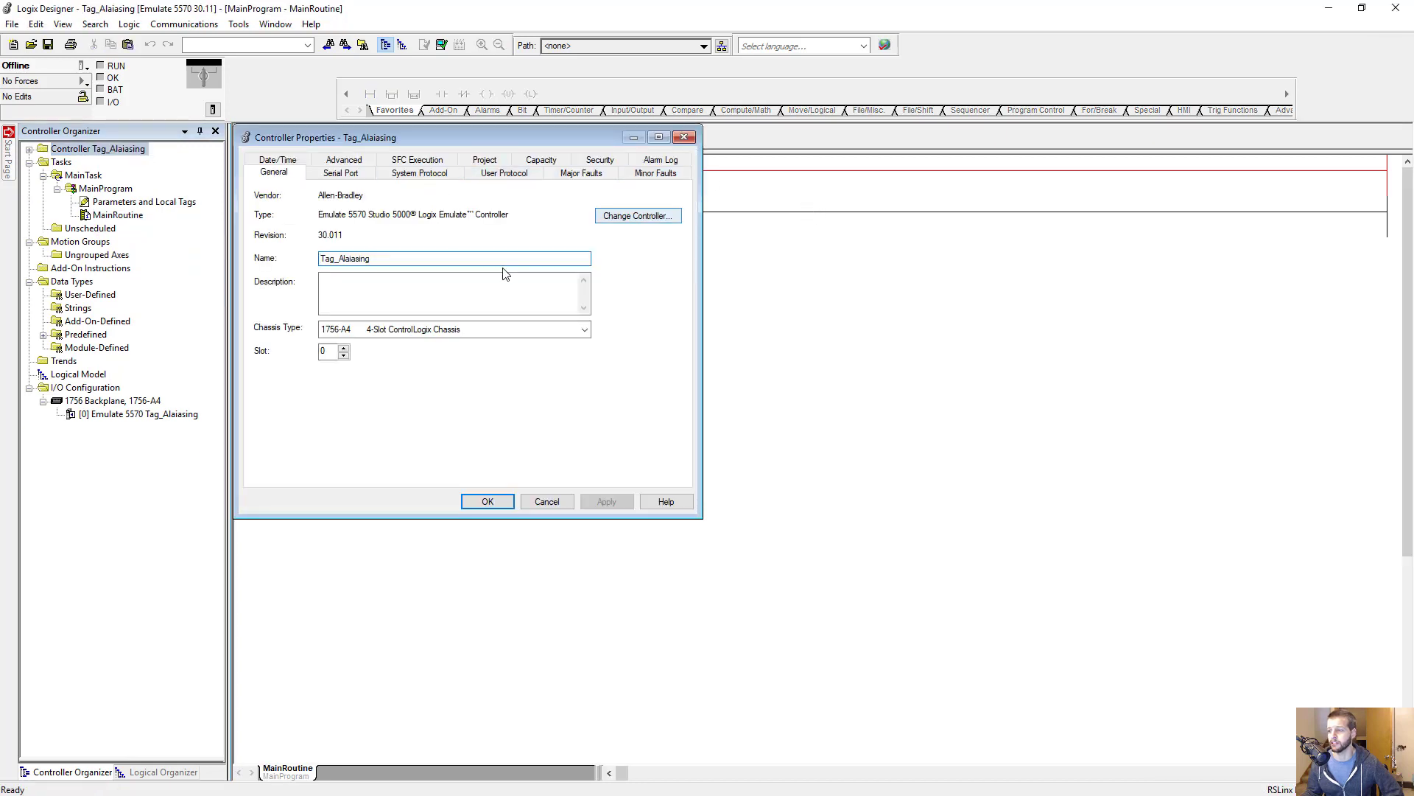
{"action": "left_click", "coordinate": [347, 259]}
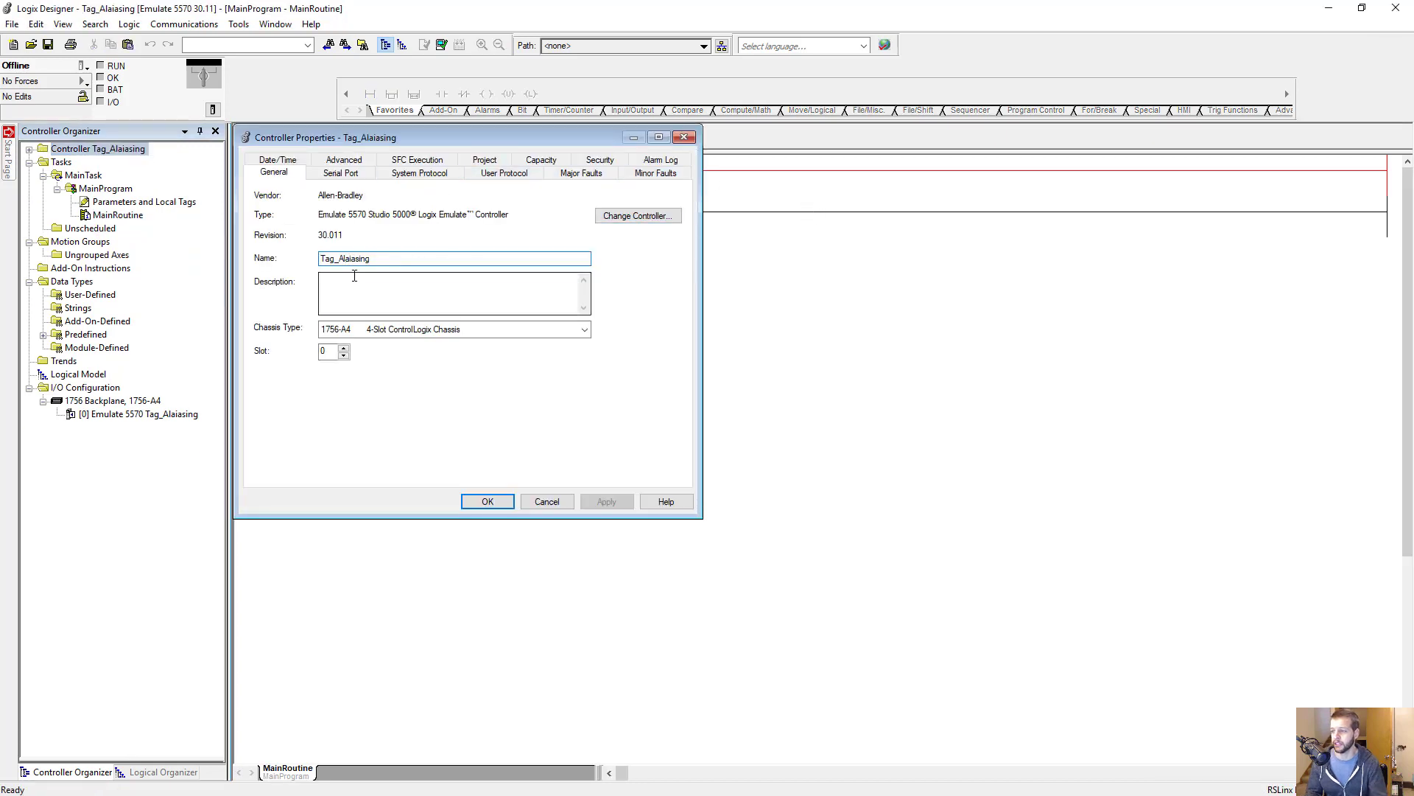
{"action": "key", "text": "Delete"}
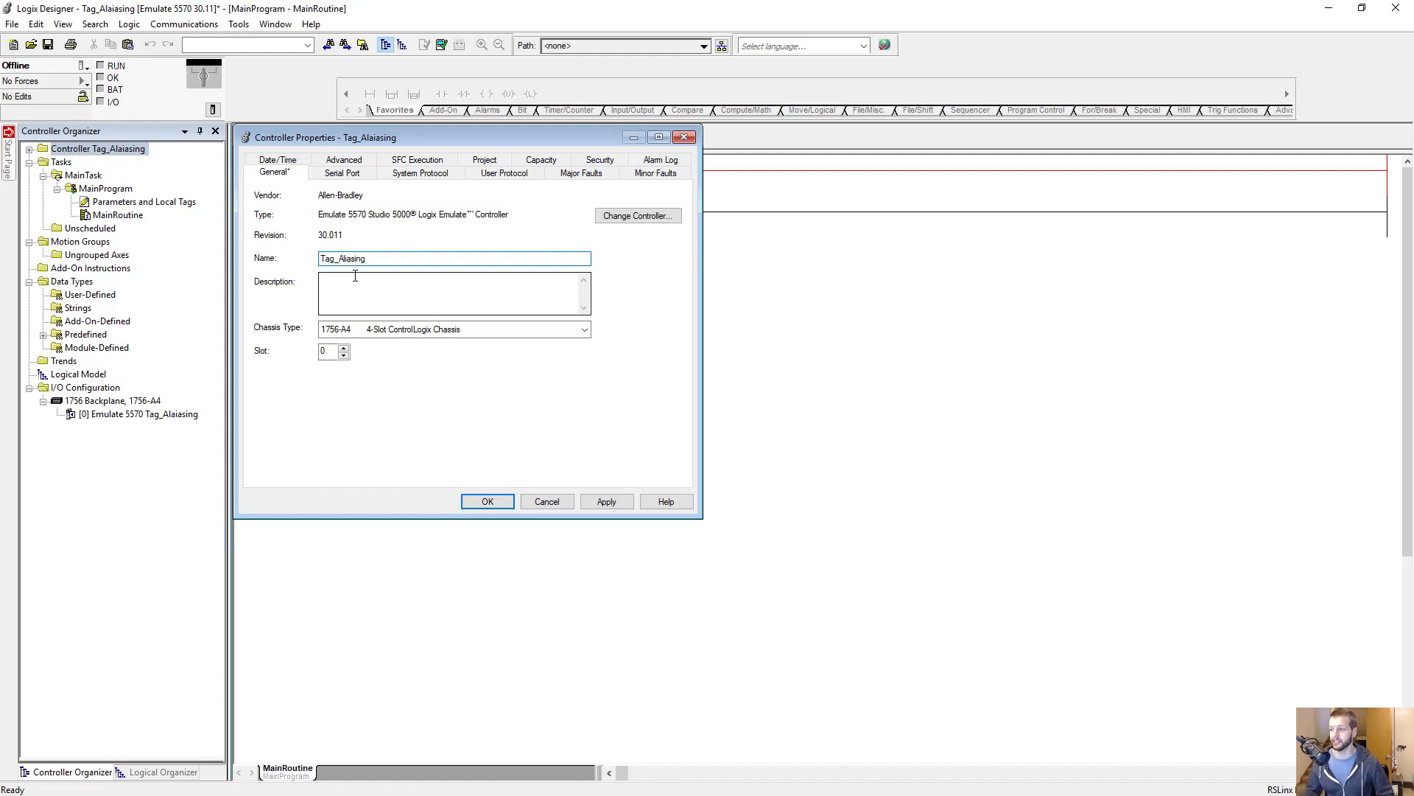
{"action": "left_click", "coordinate": [488, 501]}
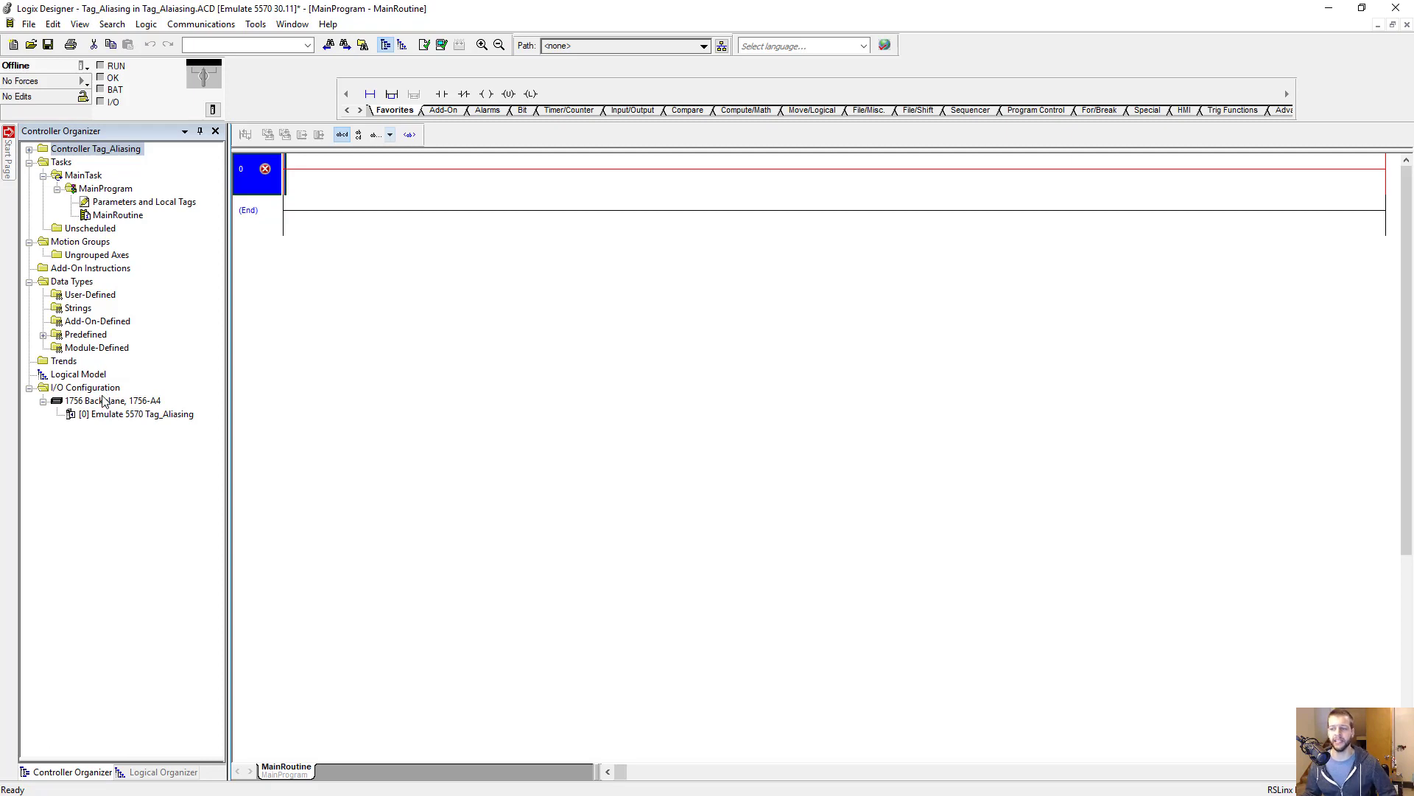
- Add a 1756-IB16 DC input module, major revision 3, to slot 1 of the 1756 backplane
{"action": "left_click", "coordinate": [115, 416]}
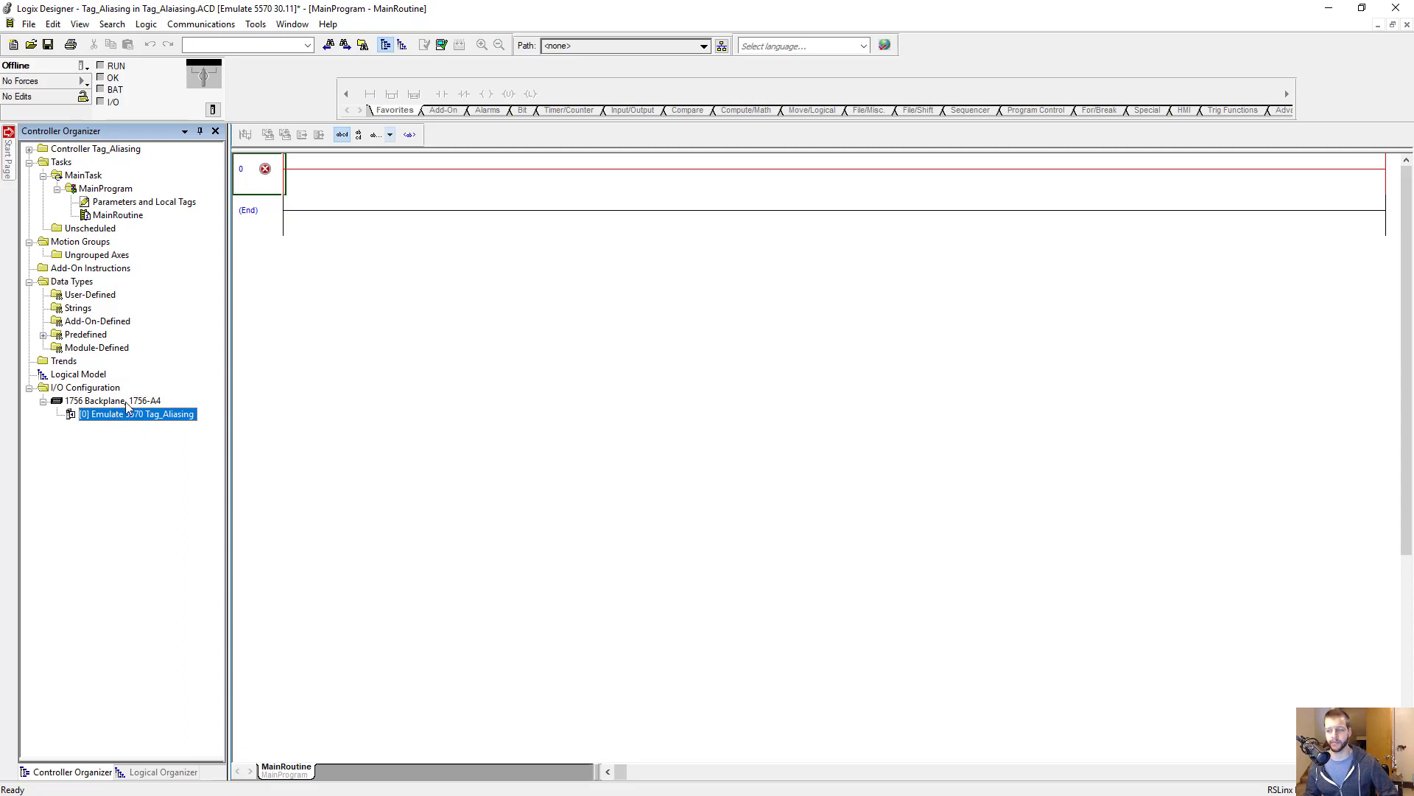
{"action": "right_click", "coordinate": [127, 402]}
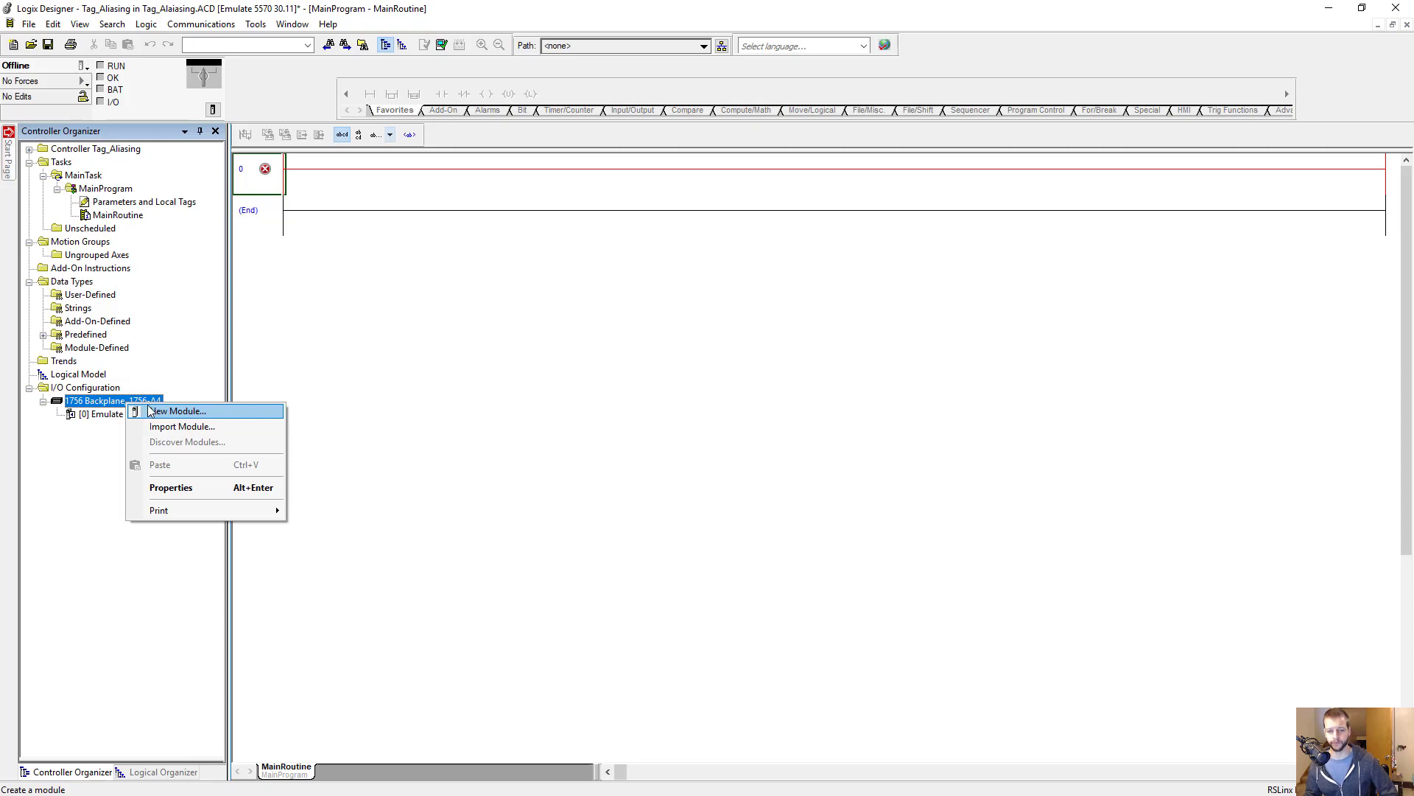
{"action": "left_click", "coordinate": [151, 411]}
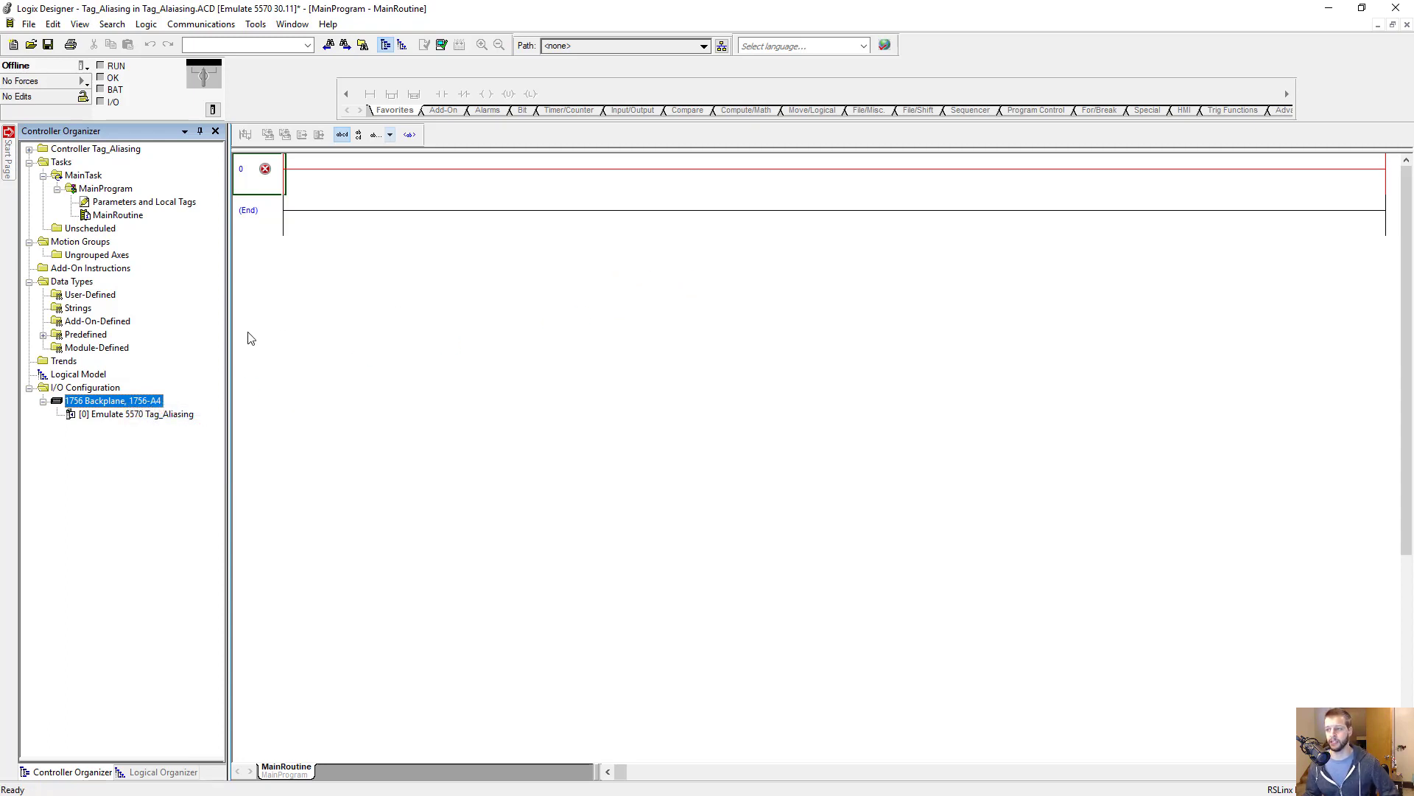
{"action": "left_click", "coordinate": [585, 267]}
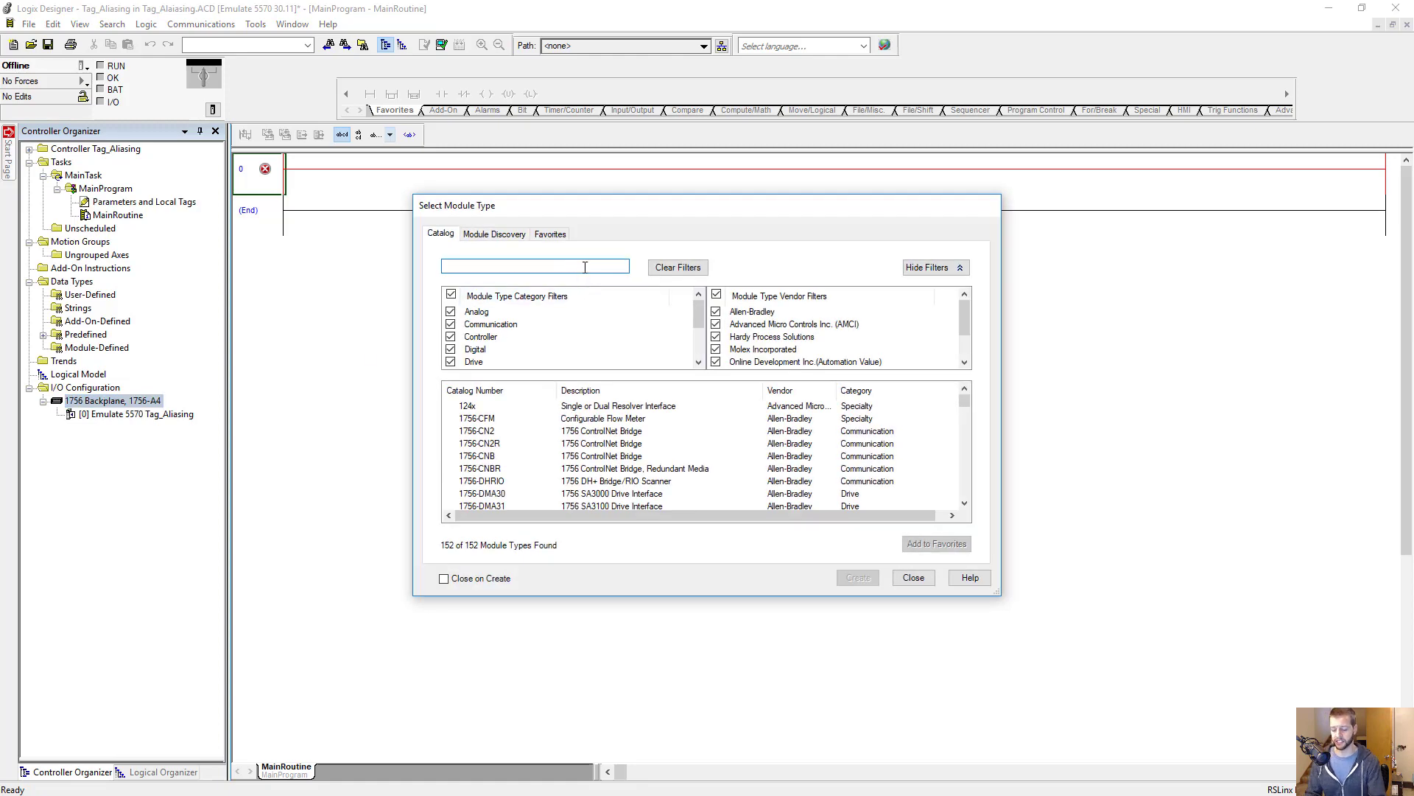
{"action": "type", "text": "IB"}
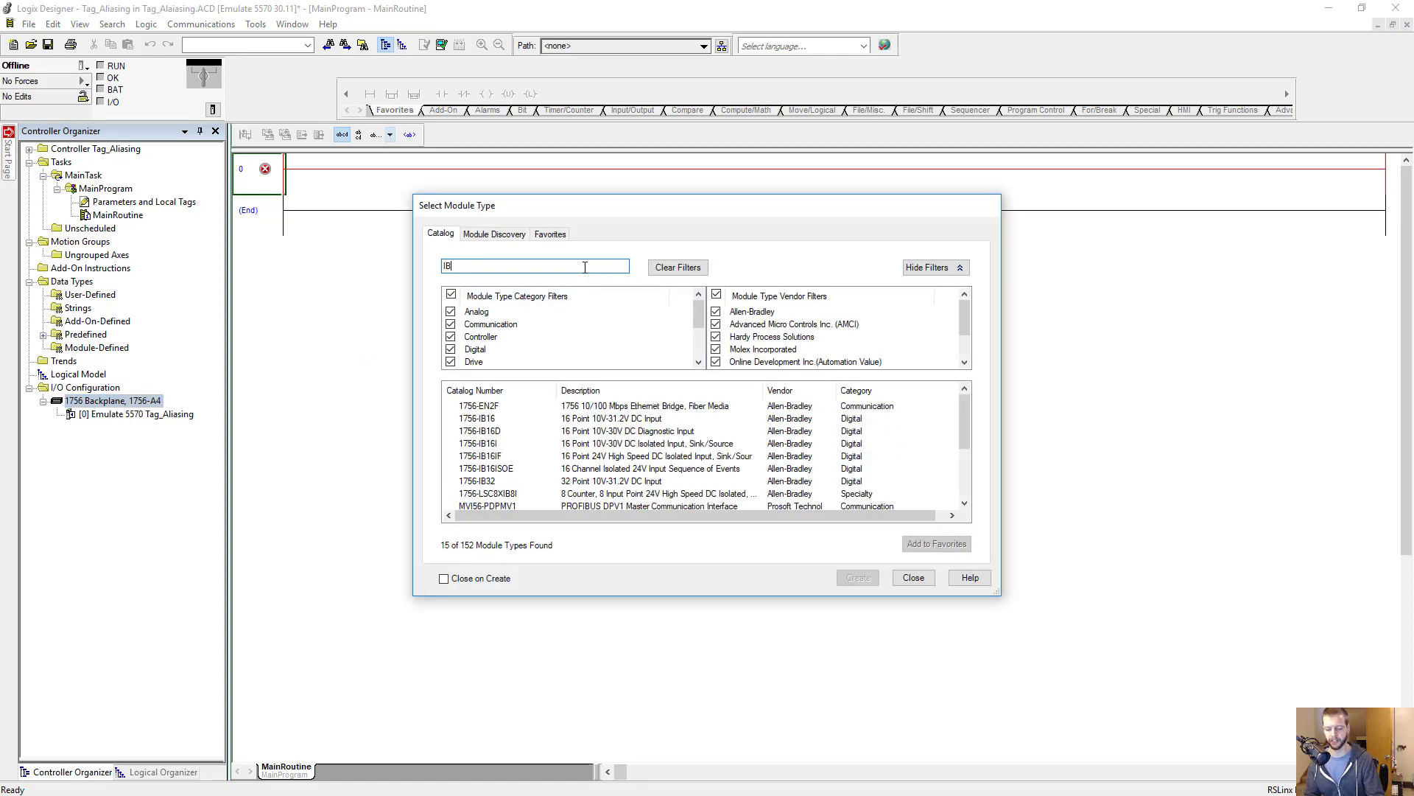
{"action": "type", "text": "16"}
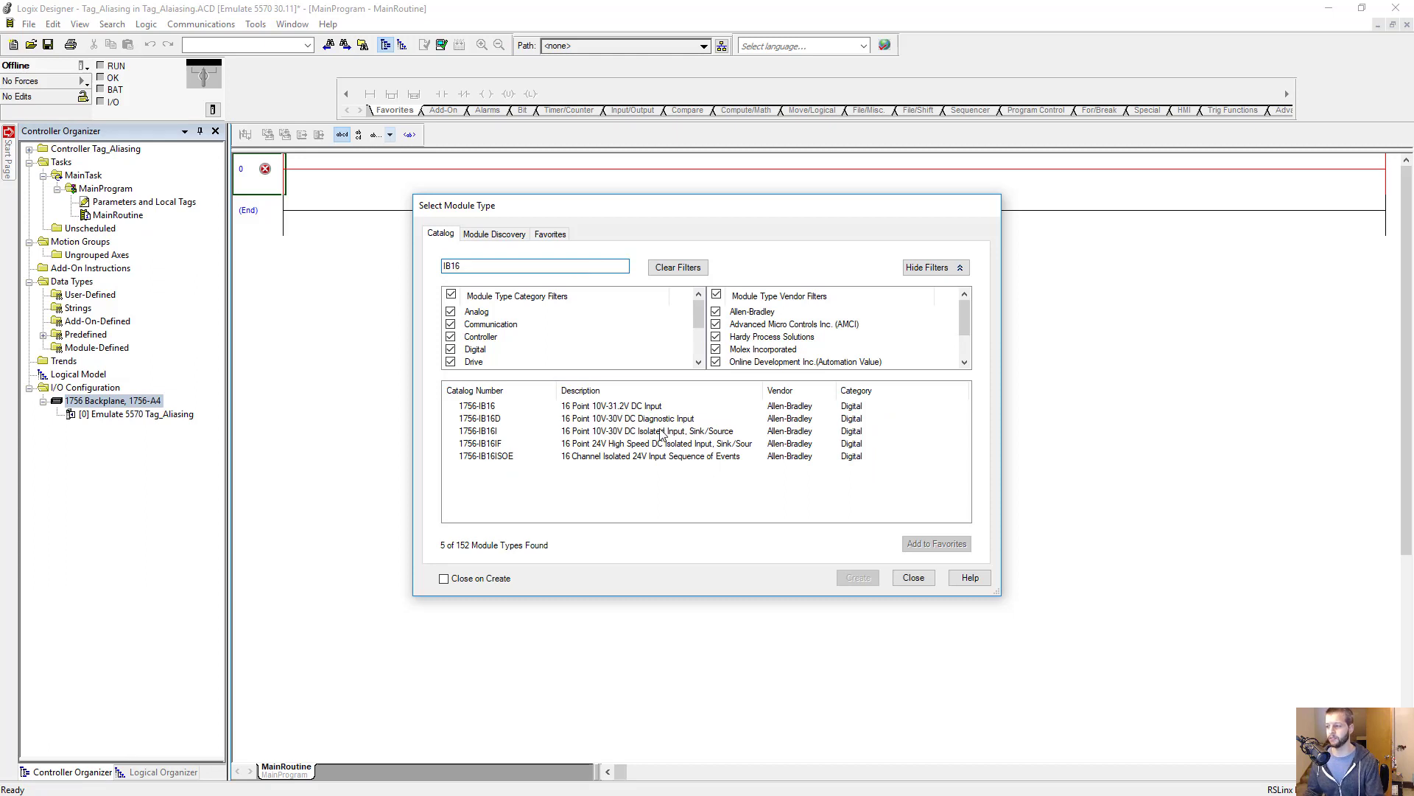
{"action": "left_click", "coordinate": [639, 408]}
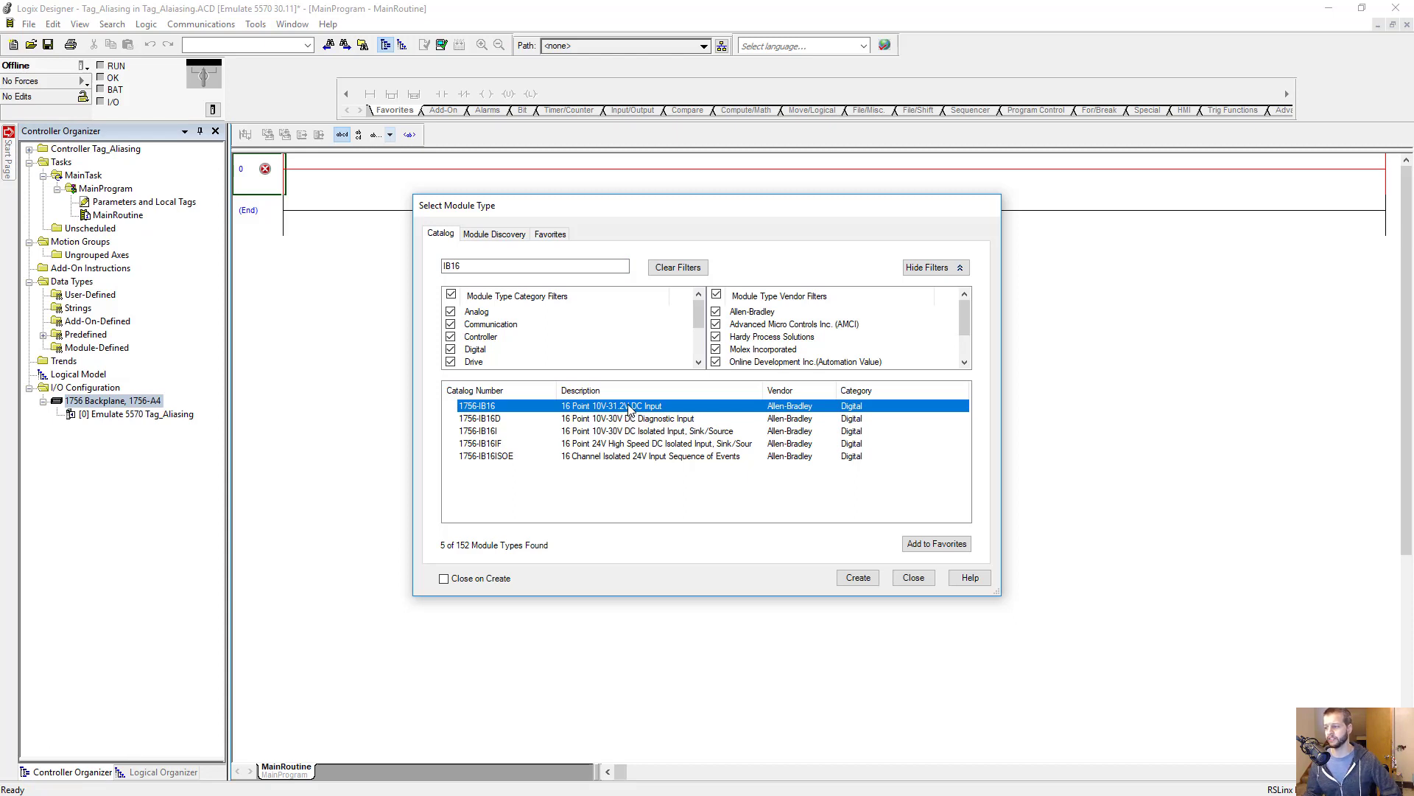
{"action": "left_click", "coordinate": [859, 576]}
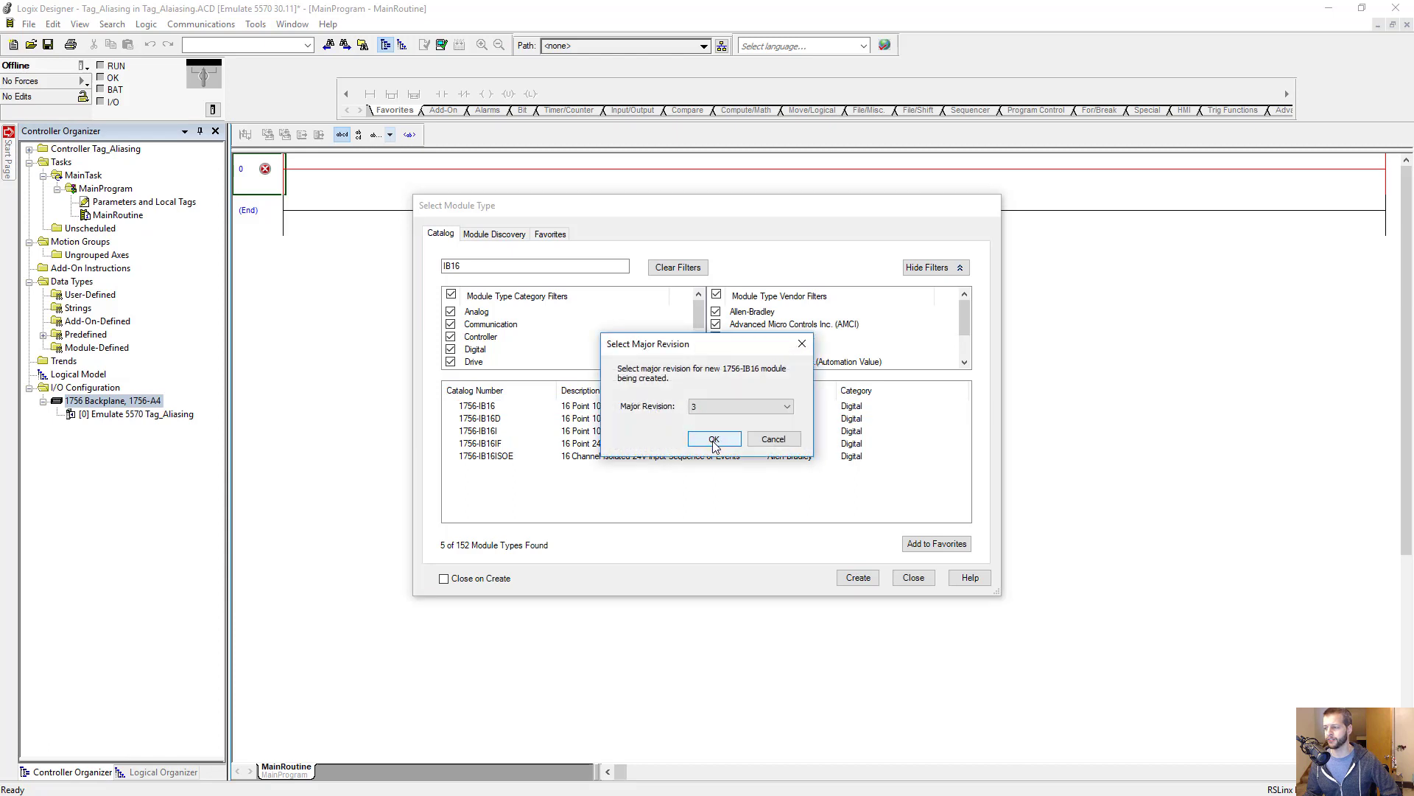
{"action": "left_click", "coordinate": [713, 440]}
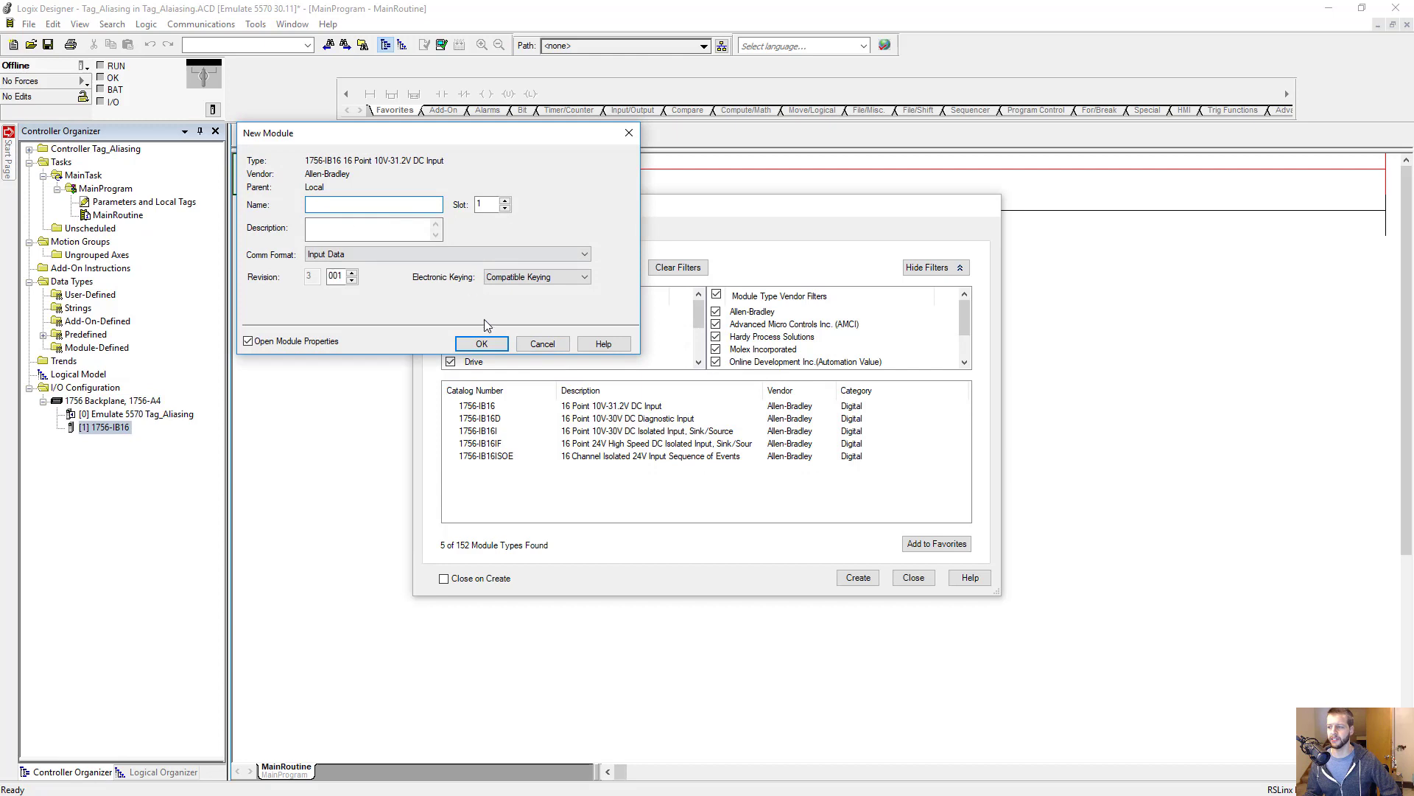
{"action": "left_click", "coordinate": [480, 343]}
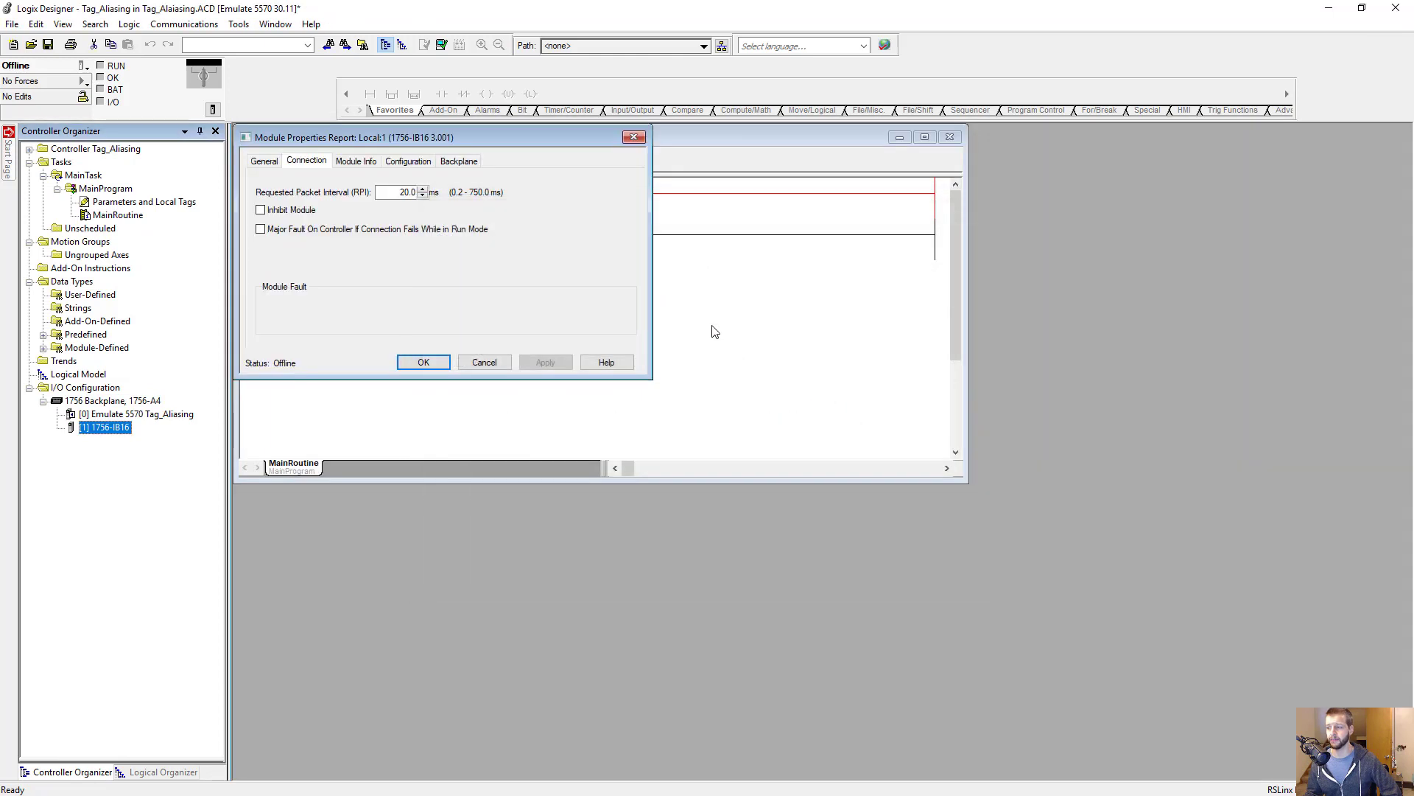
{"action": "left_click", "coordinate": [633, 138]}
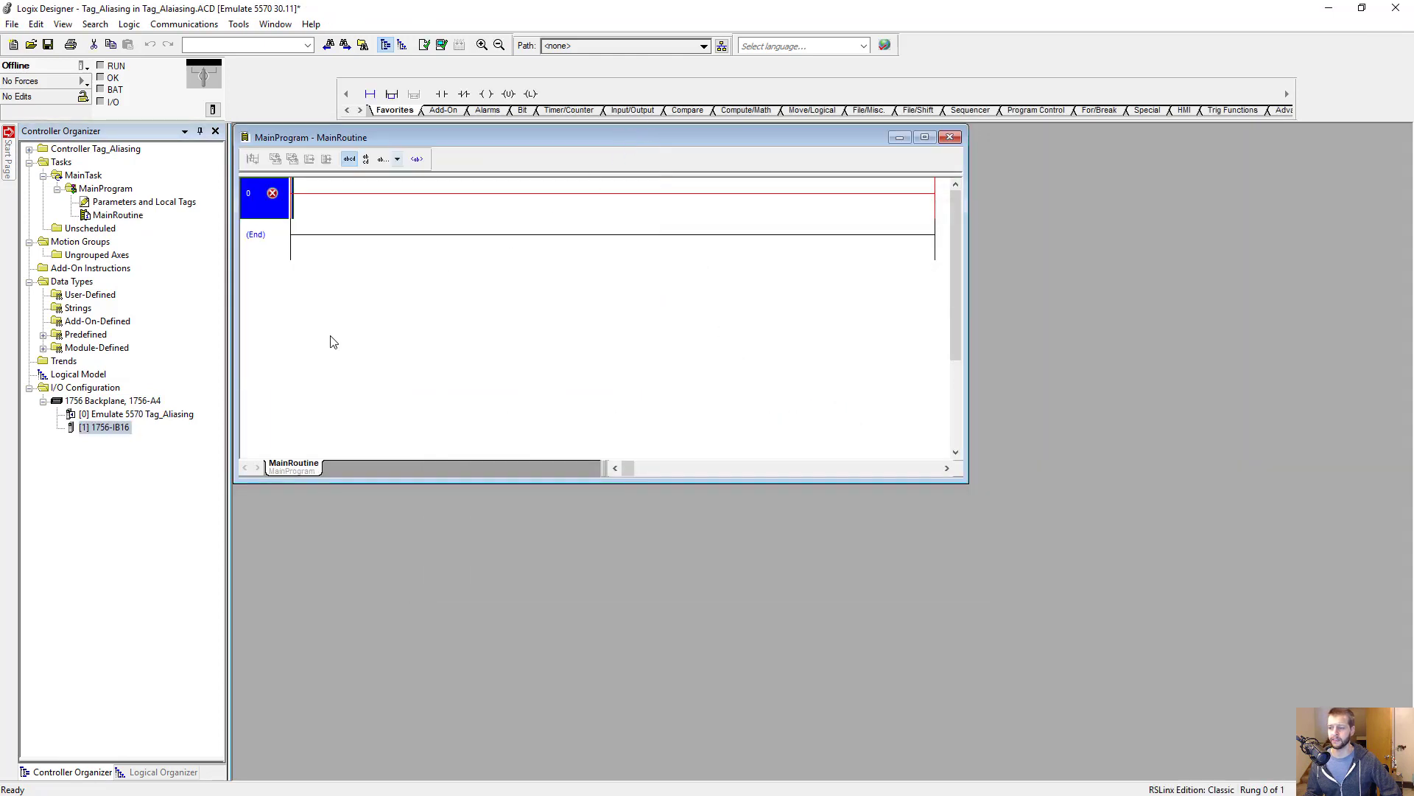
{"action": "right_click", "coordinate": [109, 401]}
- Add the 1756-OF8 analog output module, found by searching 'of8', into slot 2
{"action": "left_click", "coordinate": [144, 407]}
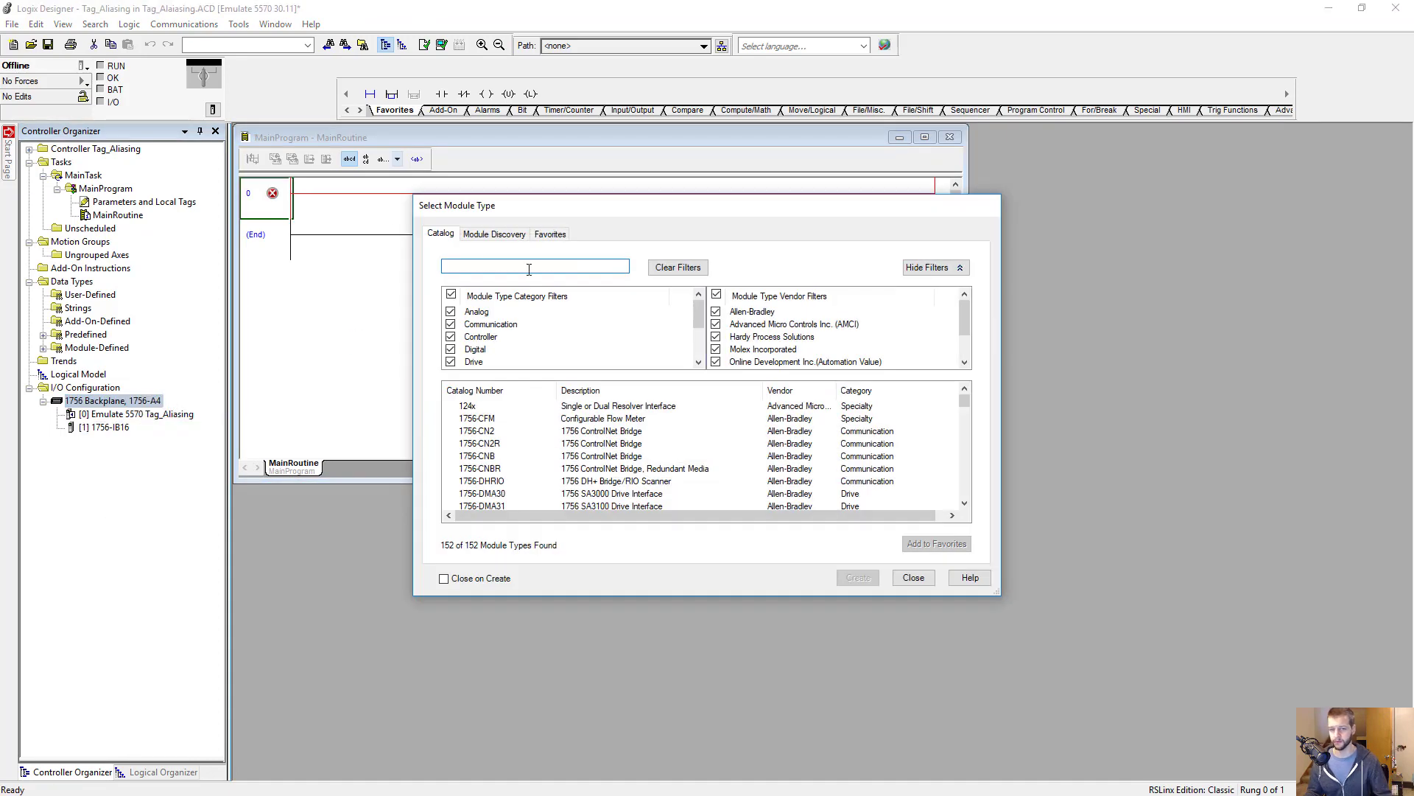
{"action": "type", "text": "of8"}
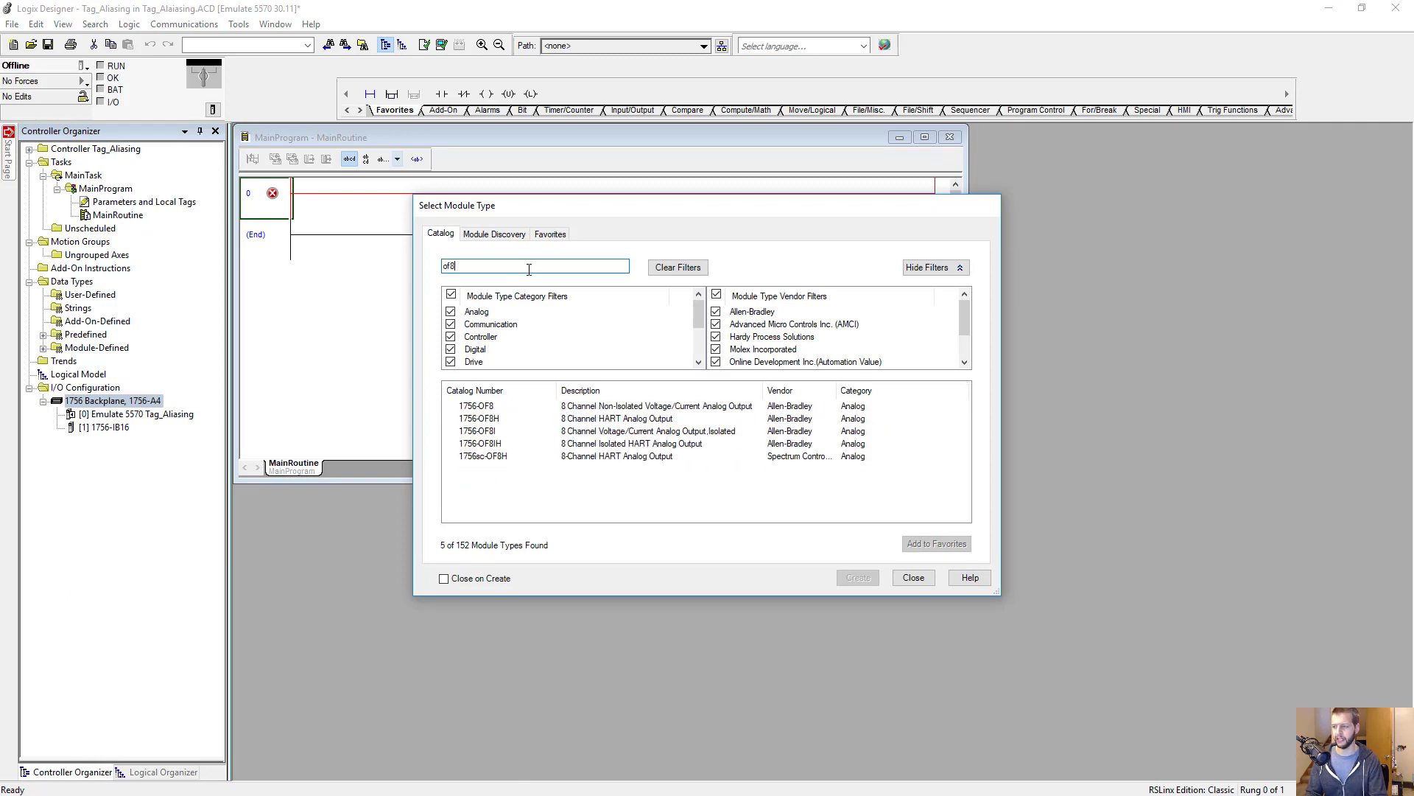
{"action": "left_click", "coordinate": [483, 409]}
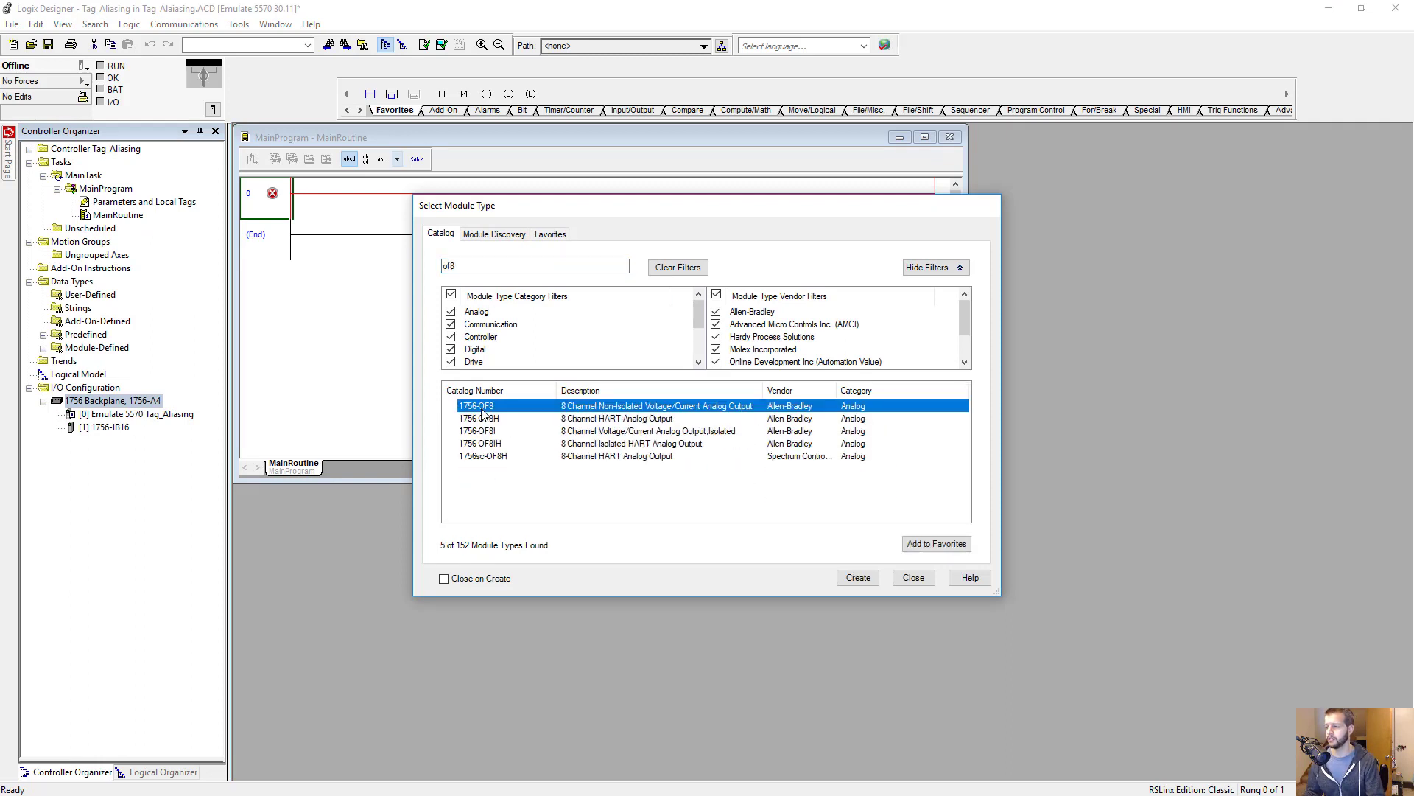
{"action": "double_click", "coordinate": [483, 410]}
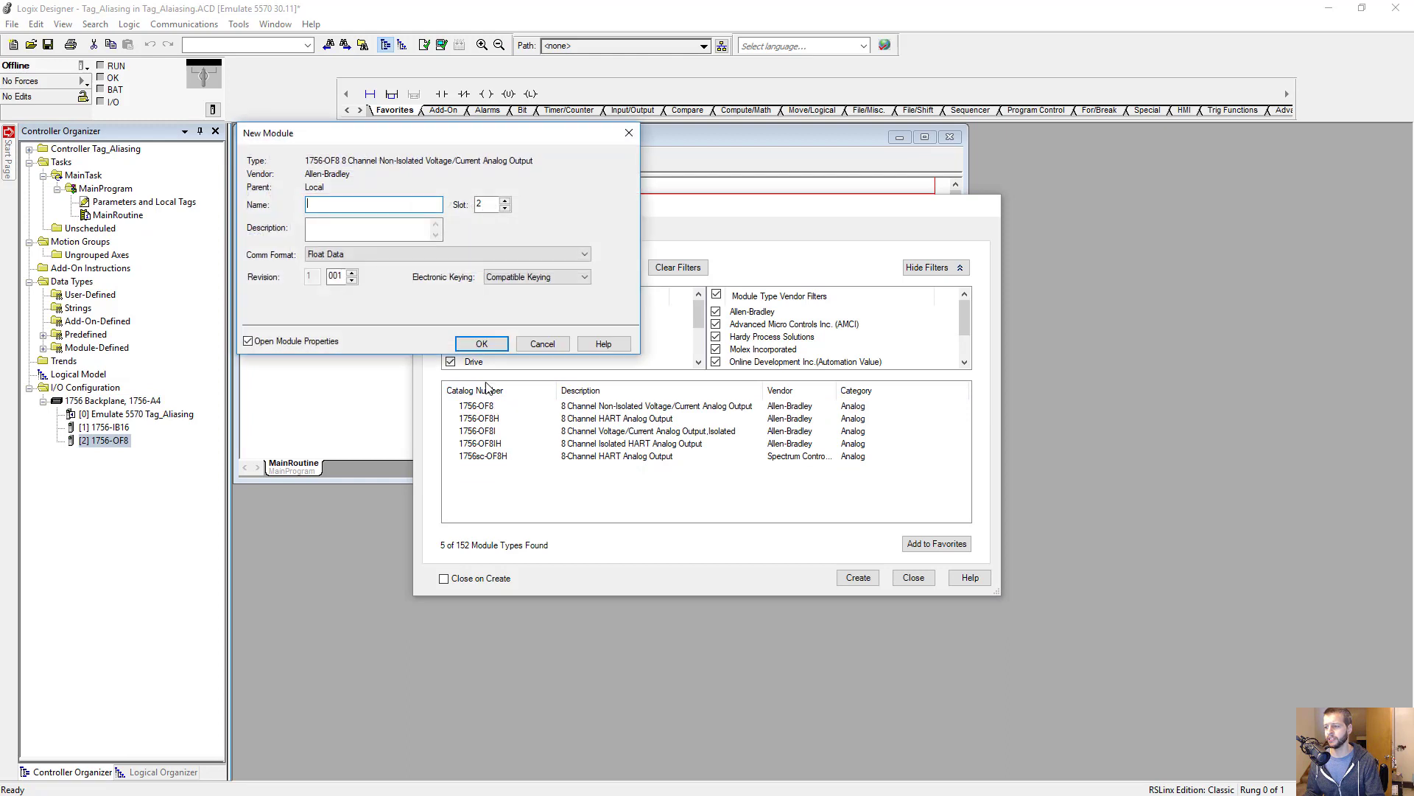
{"action": "left_click", "coordinate": [461, 346]}
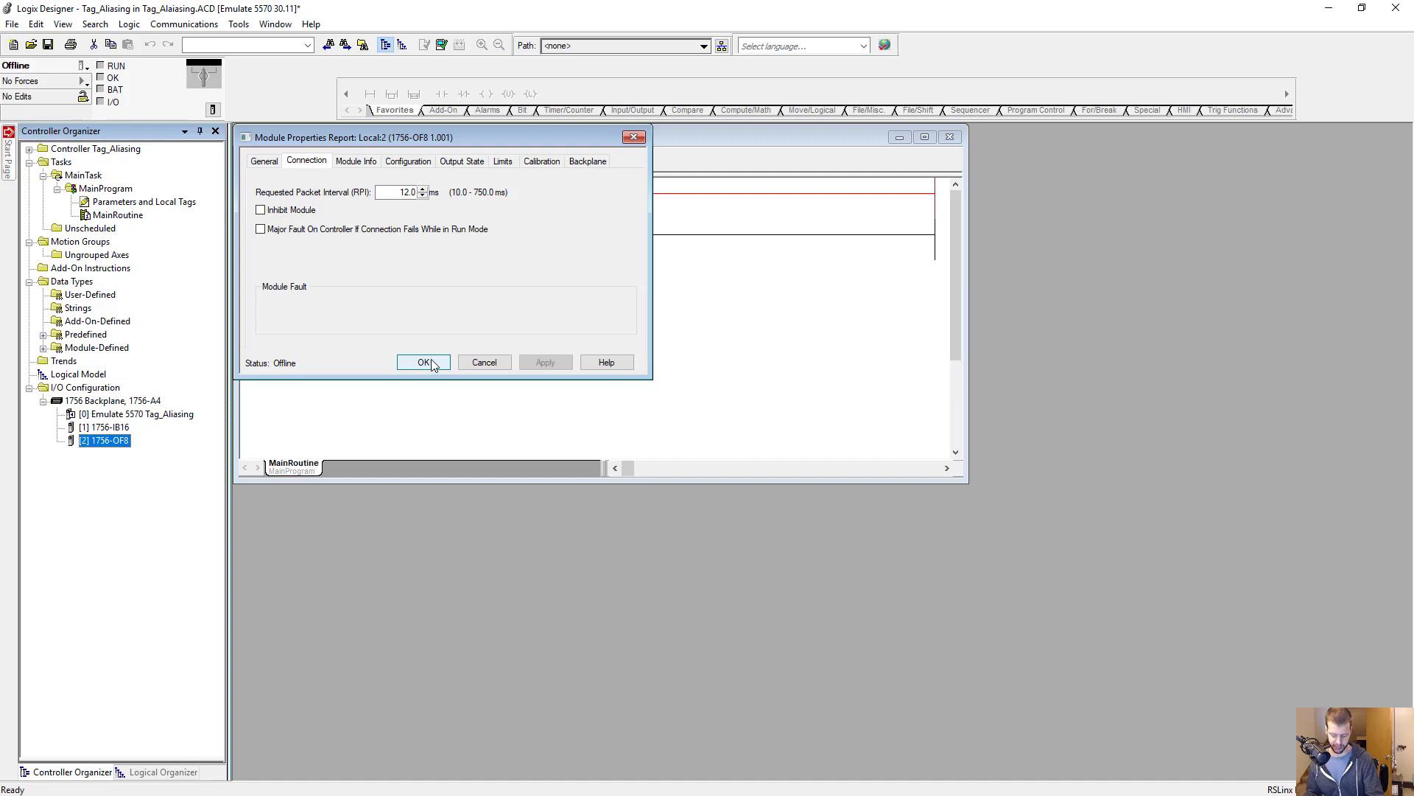
{"action": "left_click", "coordinate": [432, 366]}
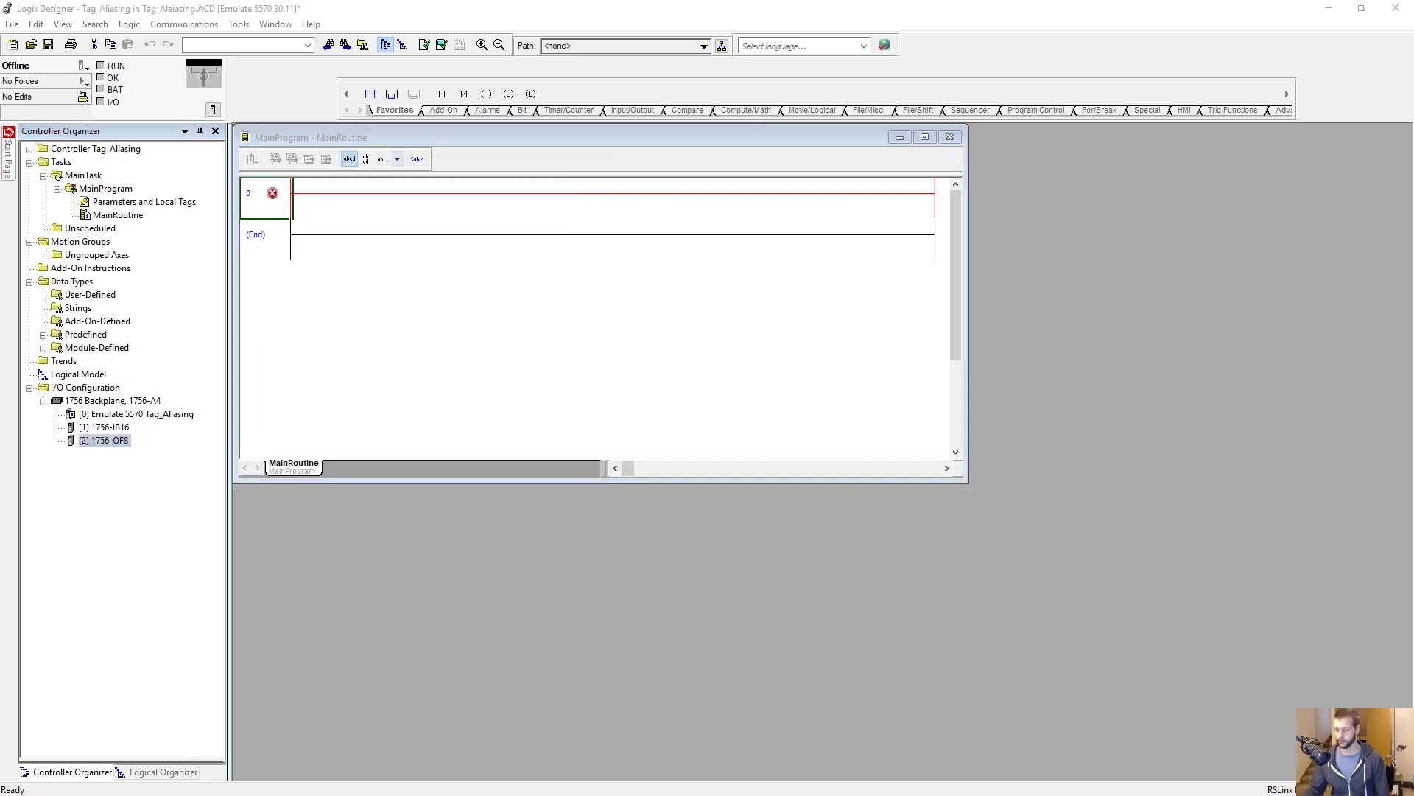
- Set the 1756-OF8 channel 0 output range to 0 mA to 20 mA
{"action": "double_click", "coordinate": [125, 444]}
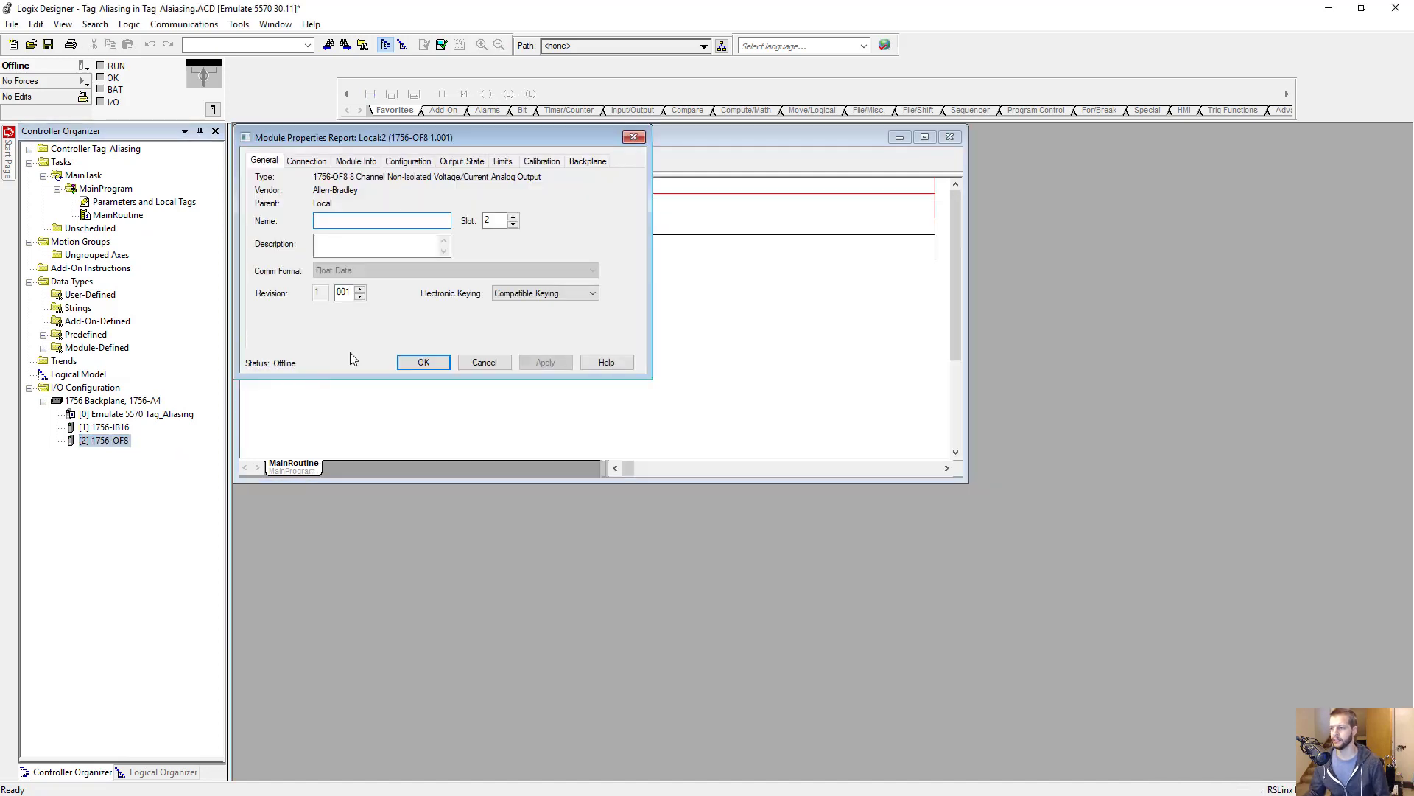
{"action": "left_click", "coordinate": [408, 161]}
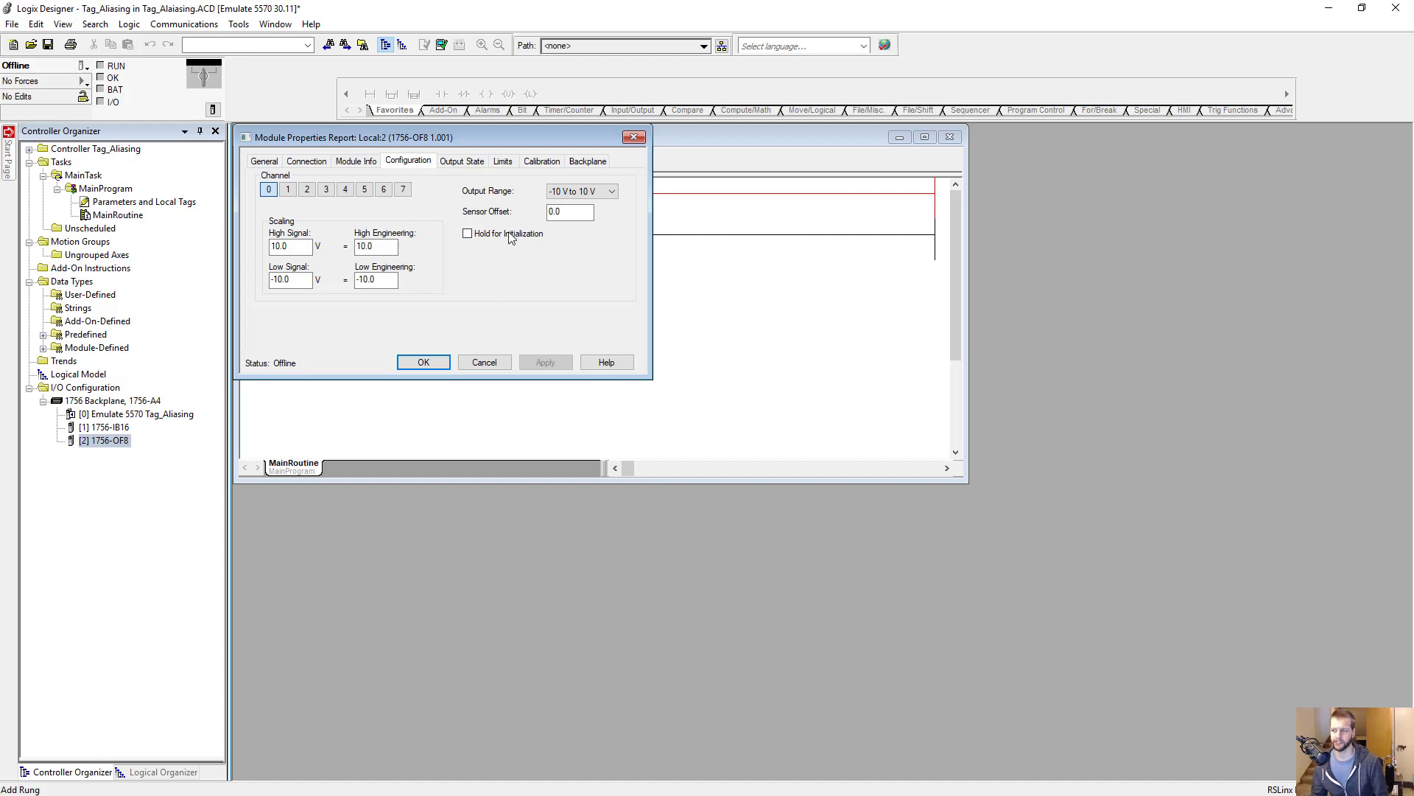
{"action": "left_click", "coordinate": [592, 198]}
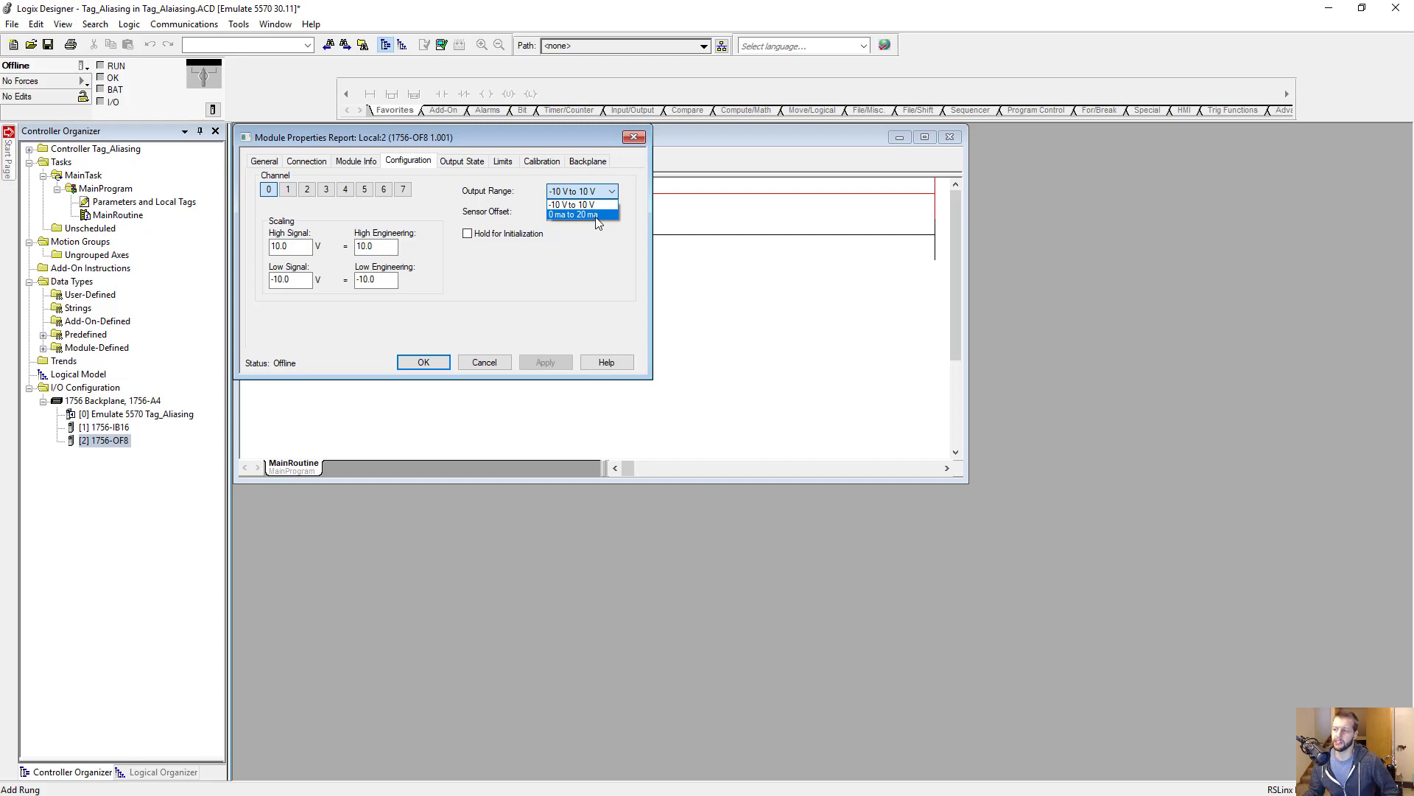
{"action": "left_click", "coordinate": [595, 216]}
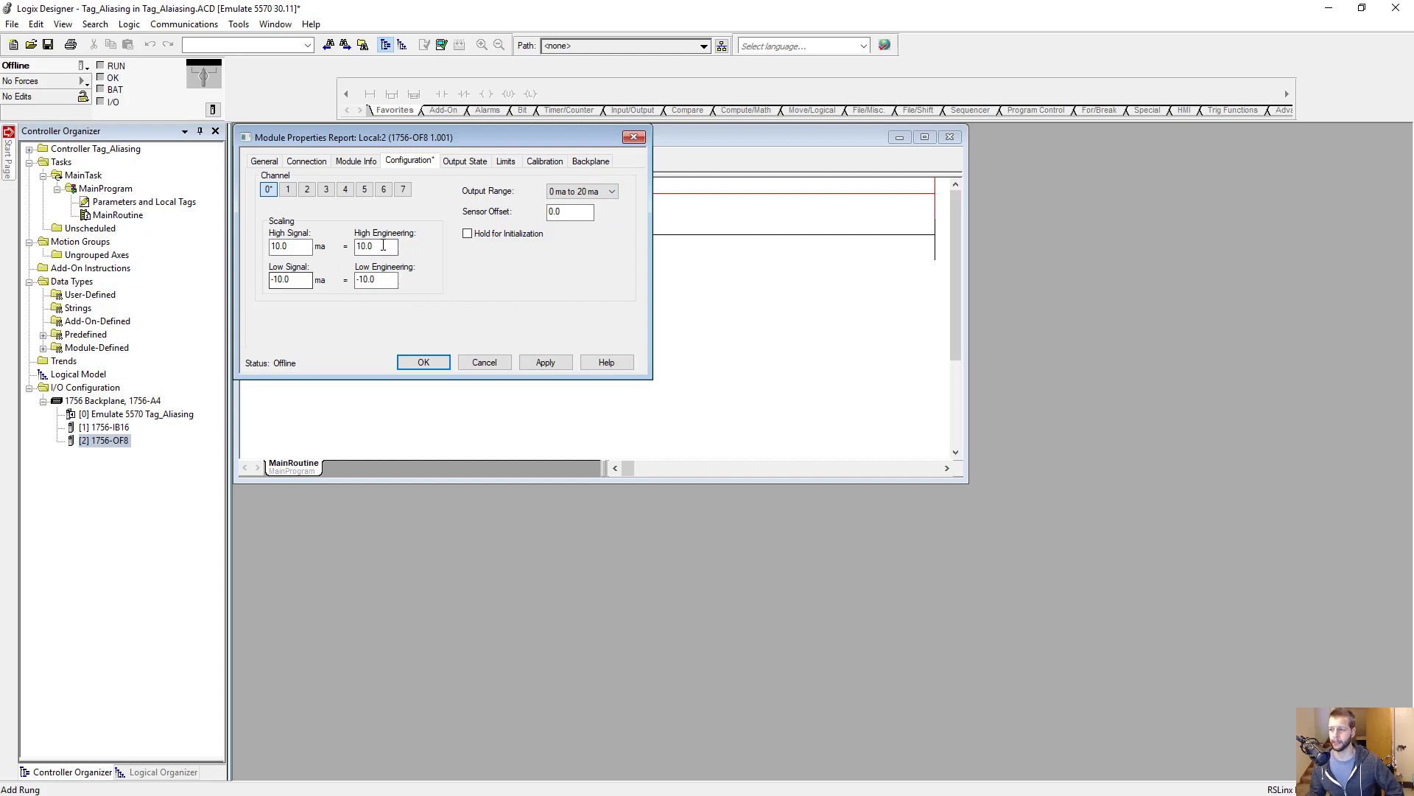
- Set channel 0's Low Engineering and Low Signal scaling values to 0
{"action": "double_click", "coordinate": [385, 282]}
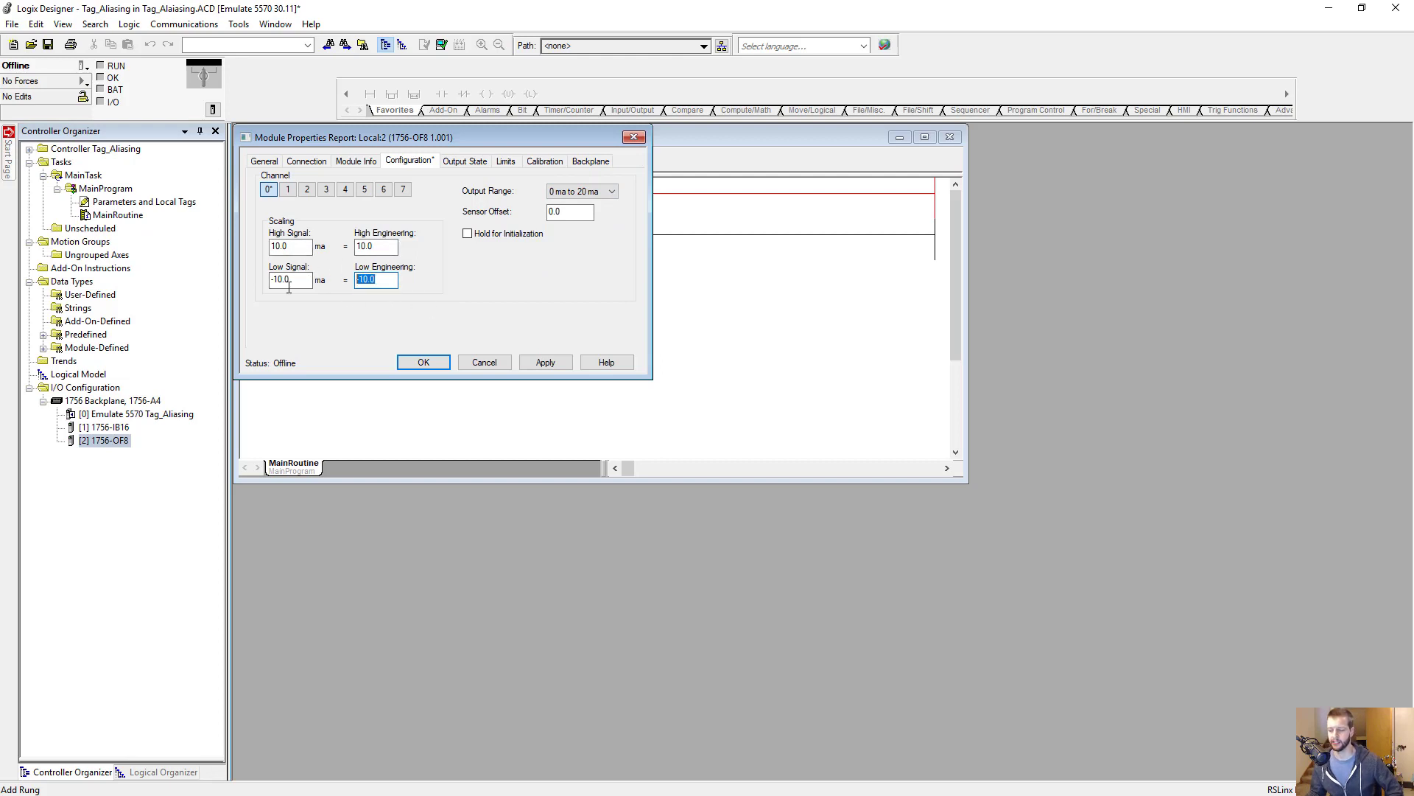
{"action": "type", "text": "0"}
{"action": "double_click", "coordinate": [364, 247]}
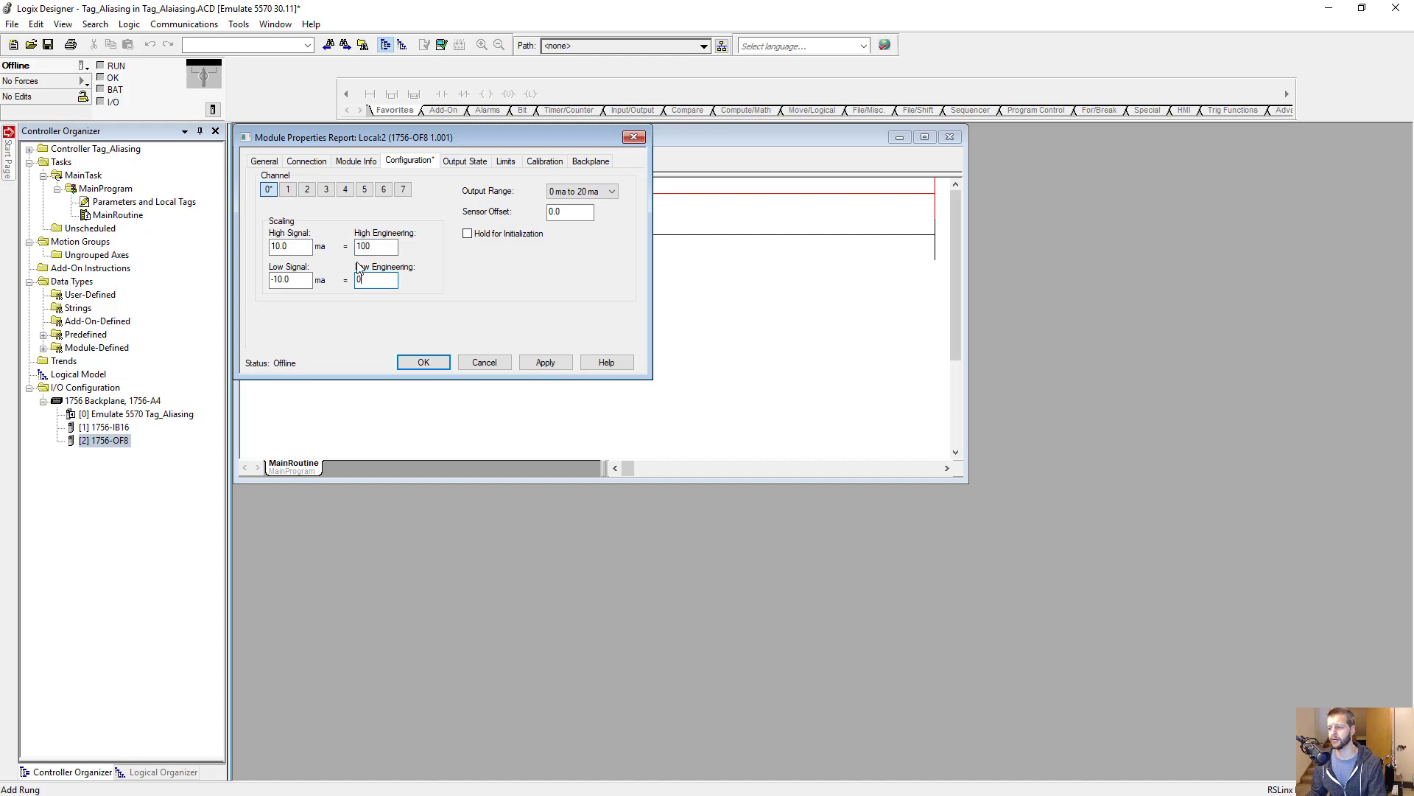
{"action": "double_click", "coordinate": [308, 277]}
{"action": "type", "text": "0"}
{"action": "key", "text": "shift+Tab"}
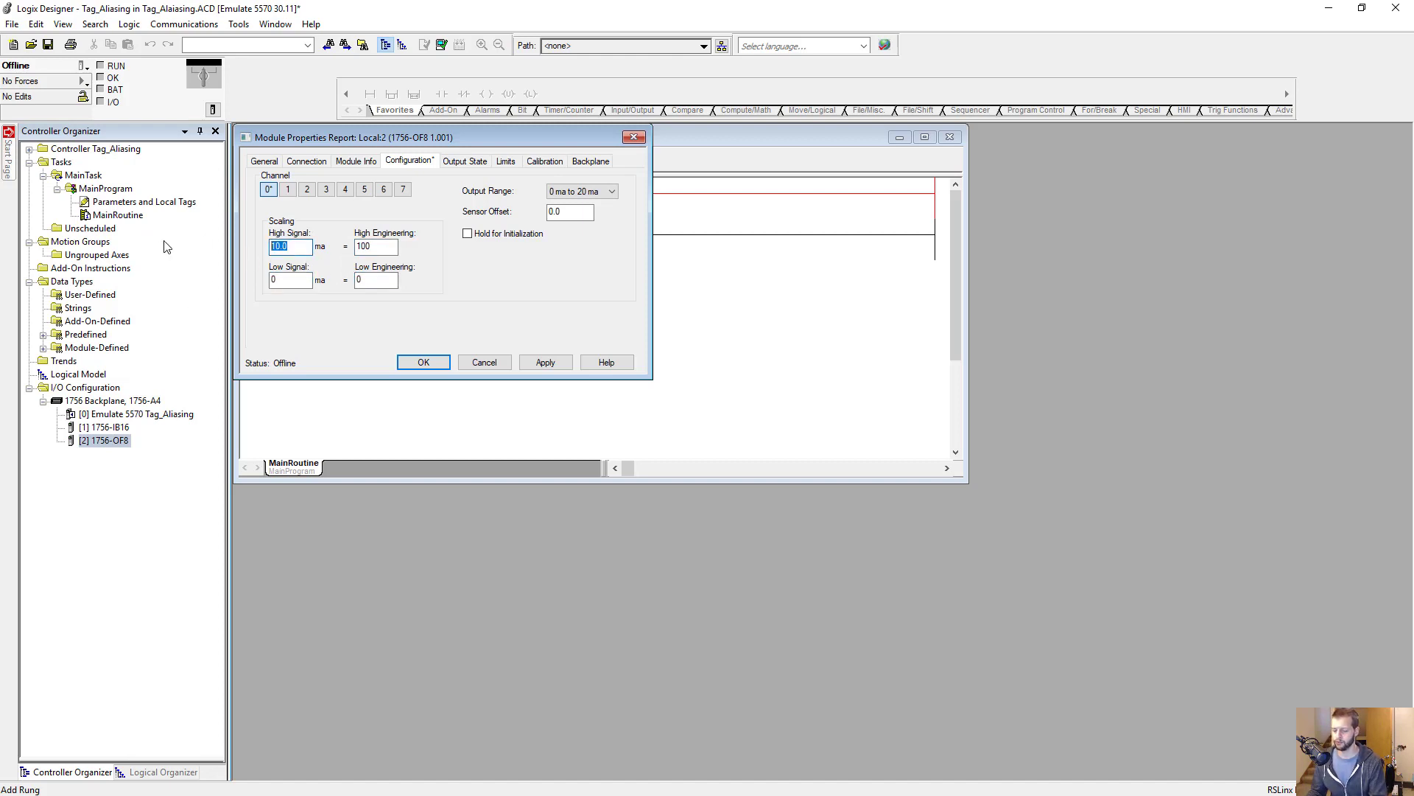